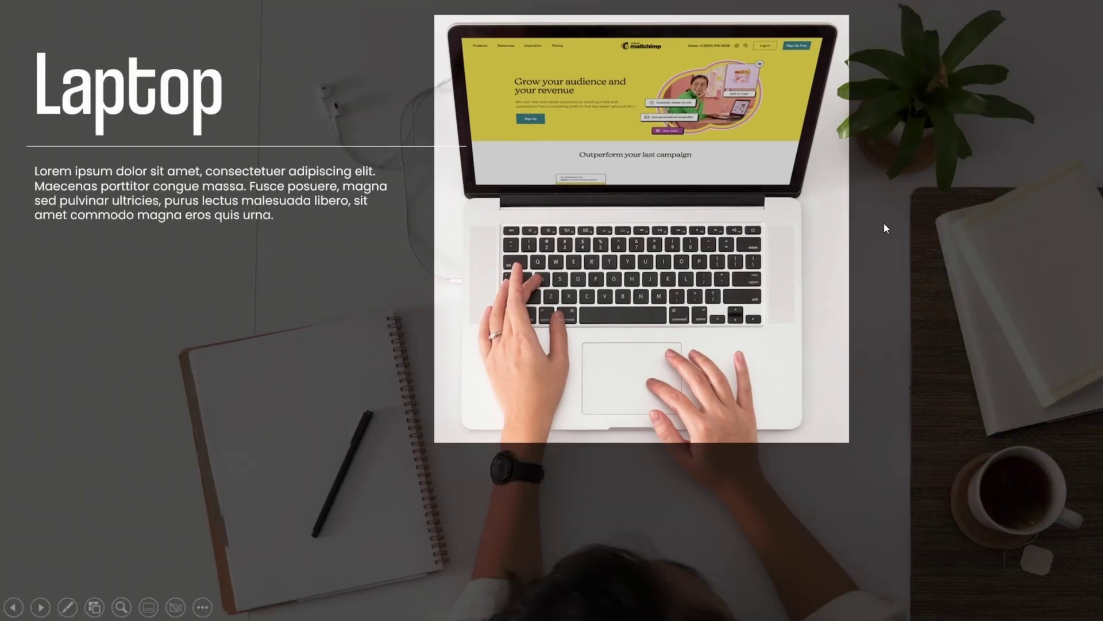
Step: Advance the slideshow through the Earphones, Pen and Coffee slides to the My desk slide
click(899, 204)
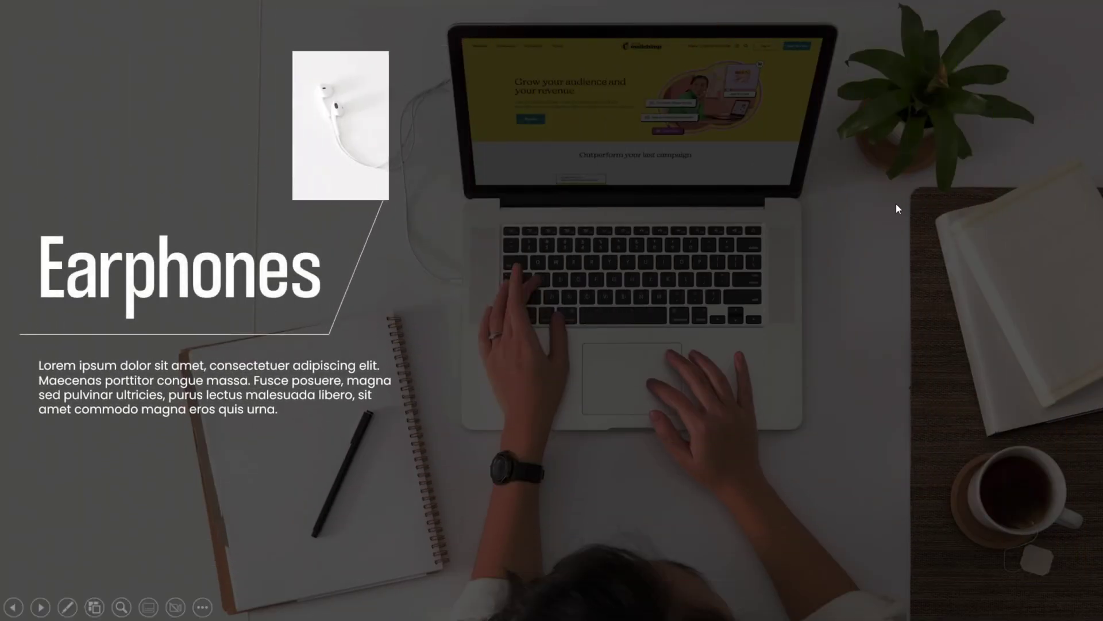
click(897, 204)
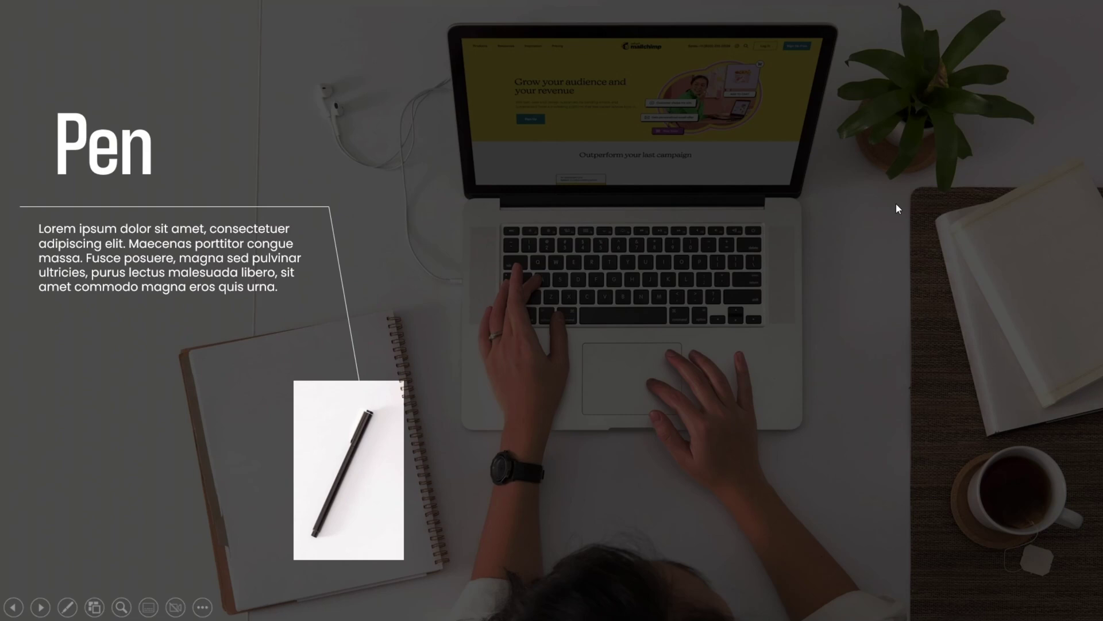
click(896, 204)
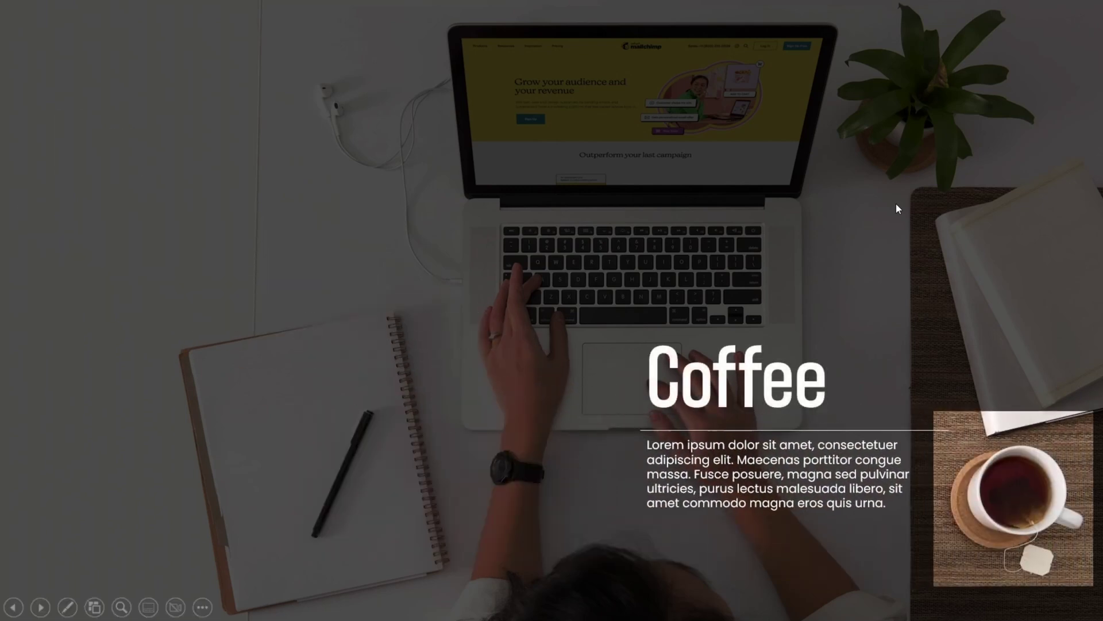
click(897, 205)
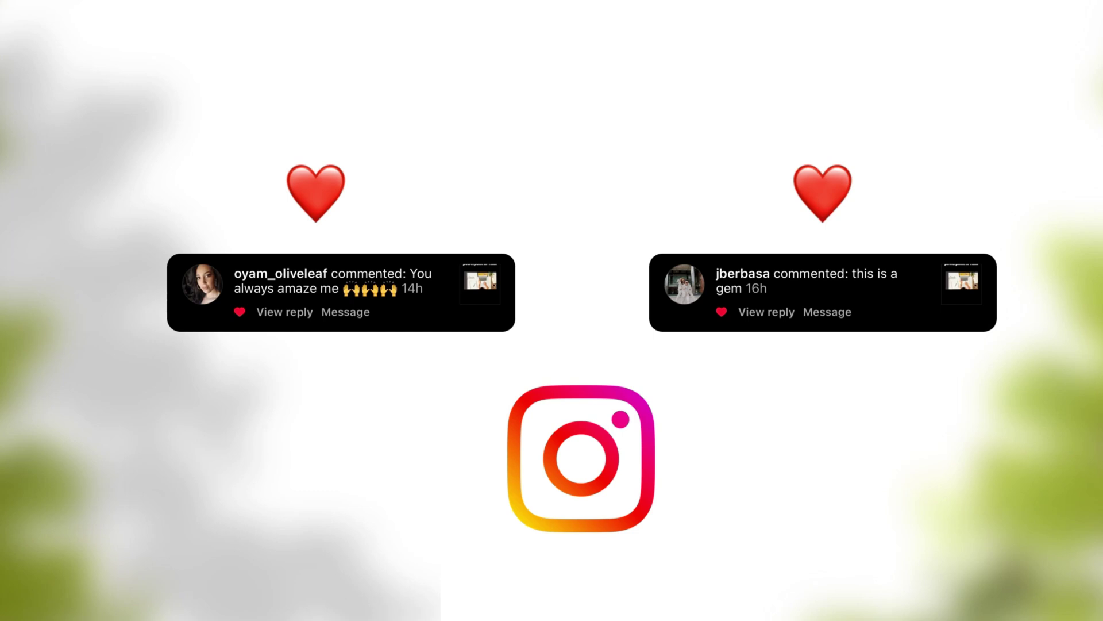
Step: Scroll the Unsplash grid and open the photo of a computer on a desk
scroll(450, 215, down, 5)
scroll(450, 215, down, 5)
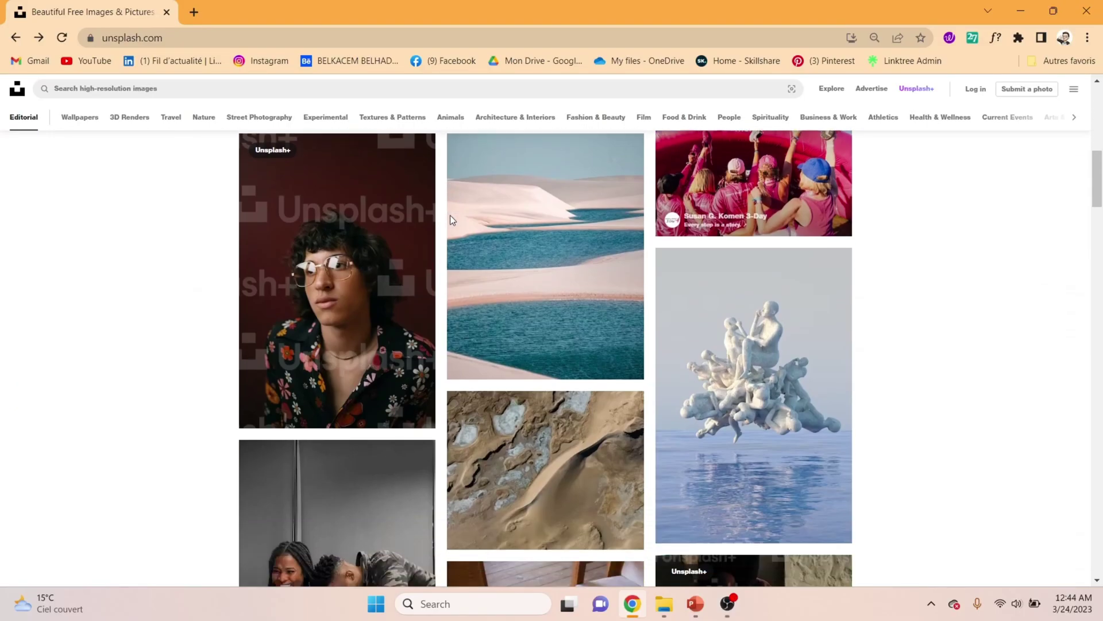
scroll(450, 215, down, 3)
scroll(449, 213, down, 4)
scroll(450, 213, down, 4)
scroll(450, 213, down, 5)
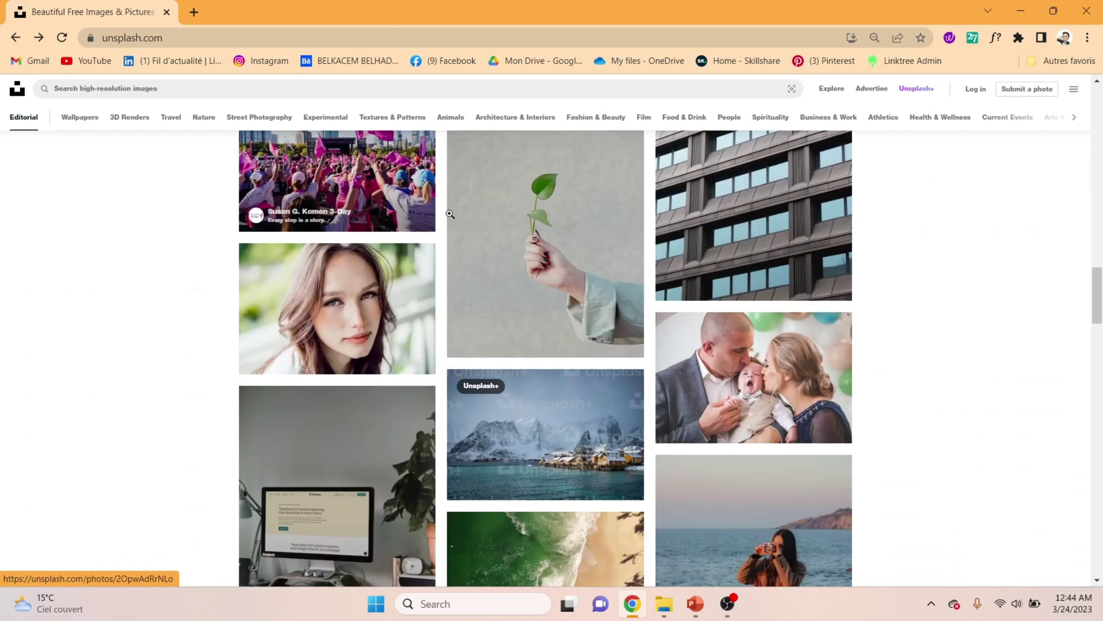
scroll(450, 214, down, 2)
scroll(450, 214, down, 2)
click(345, 236)
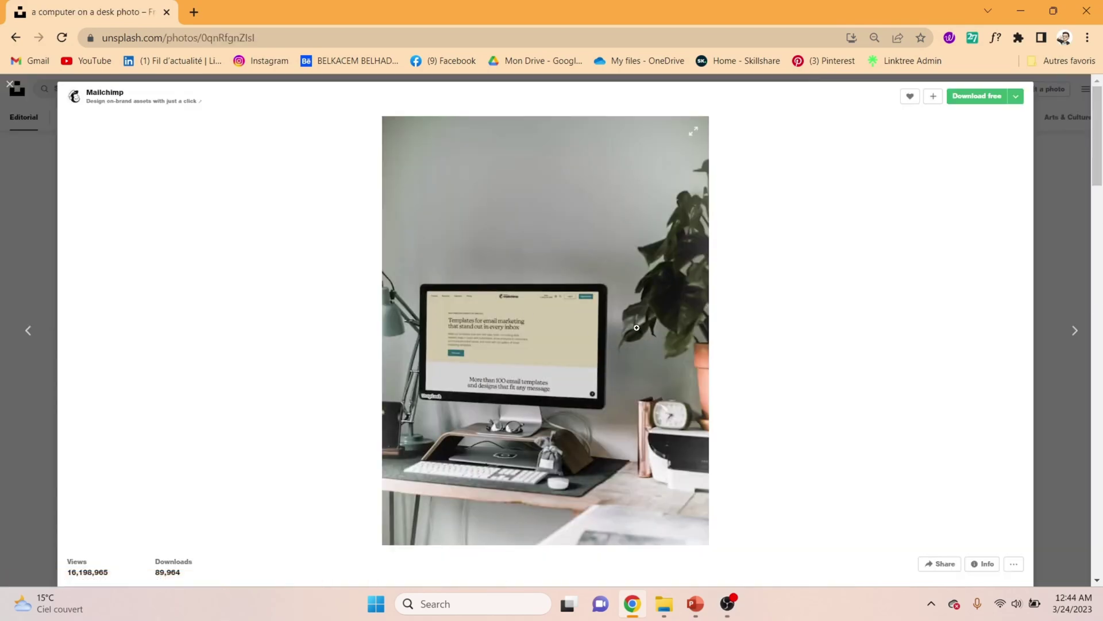
Step: Open the overhead laptop desk photo from Related photos and download it at Large size
scroll(627, 336, down, 5)
scroll(638, 326, down, 3)
scroll(637, 326, down, 4)
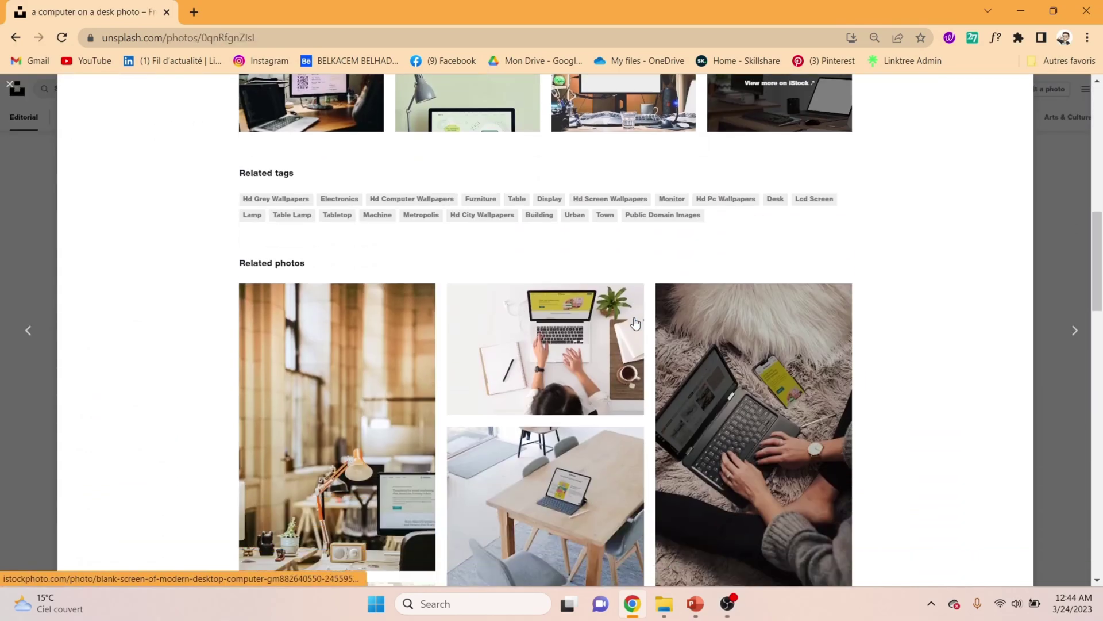
click(549, 357)
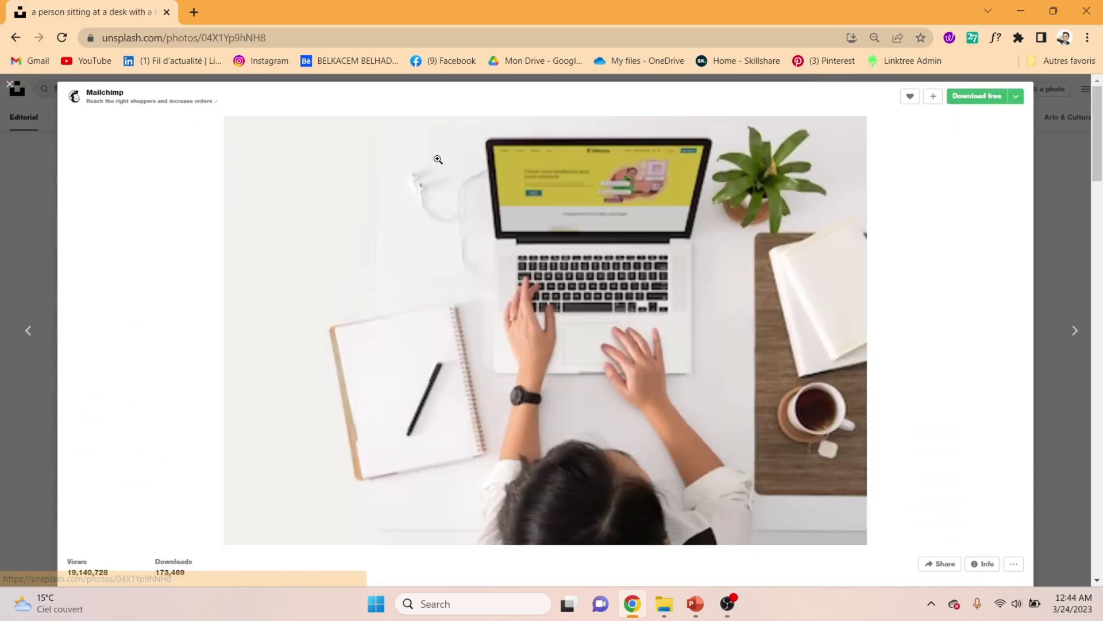
click(1016, 96)
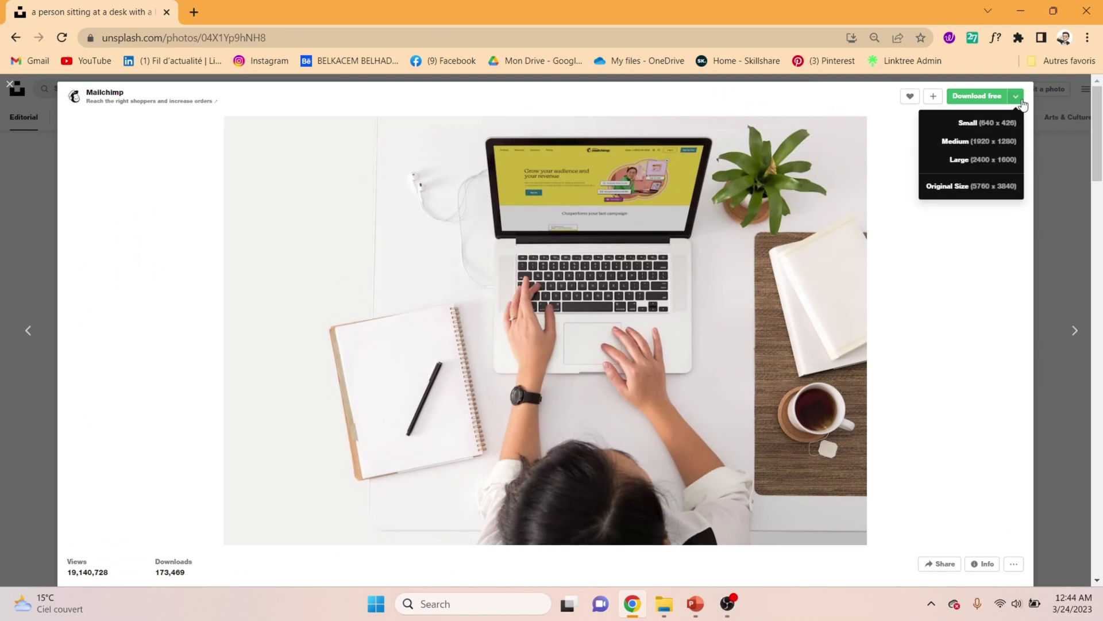
click(975, 164)
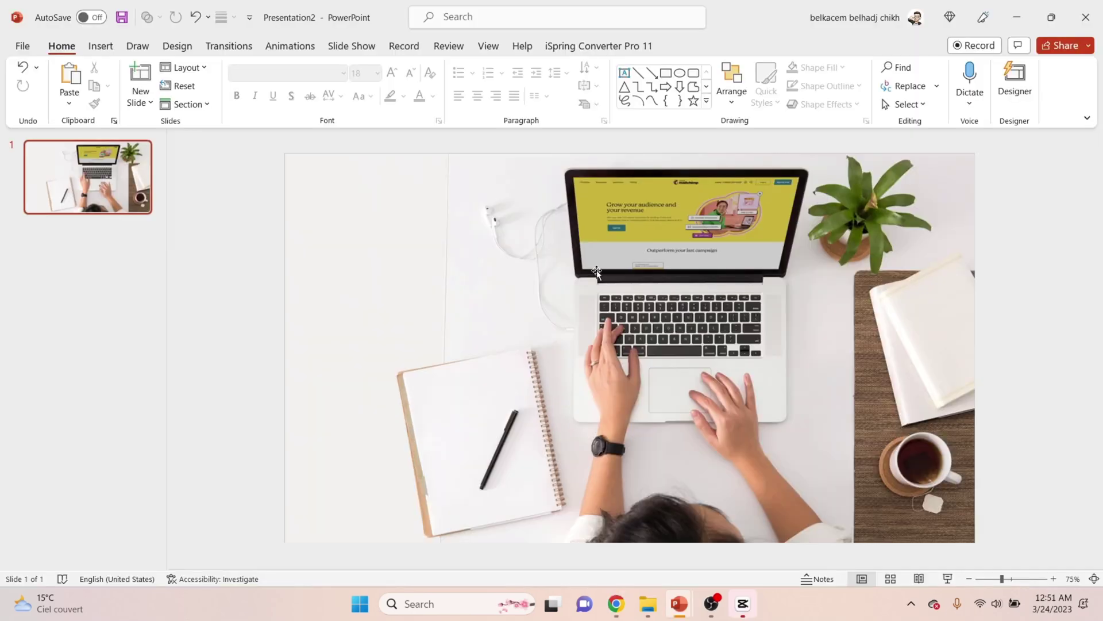
Step: Duplicate the desk photo with Ctrl+D, align the copy exactly over the original, then right-click it
click(596, 271)
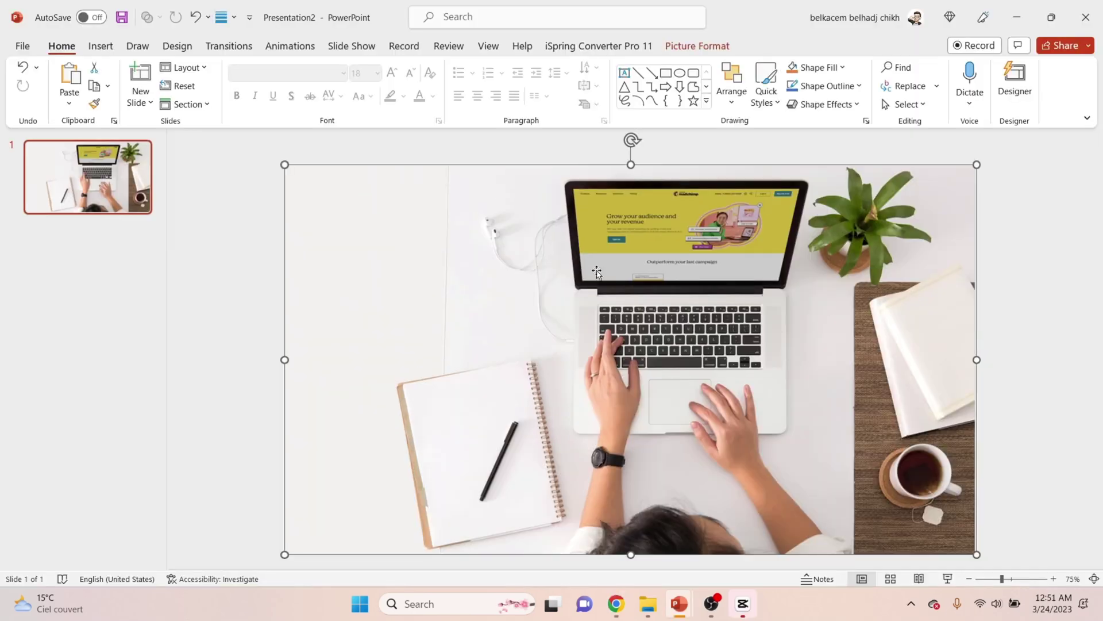
key(ctrl+d)
scroll(591, 262, down, 3)
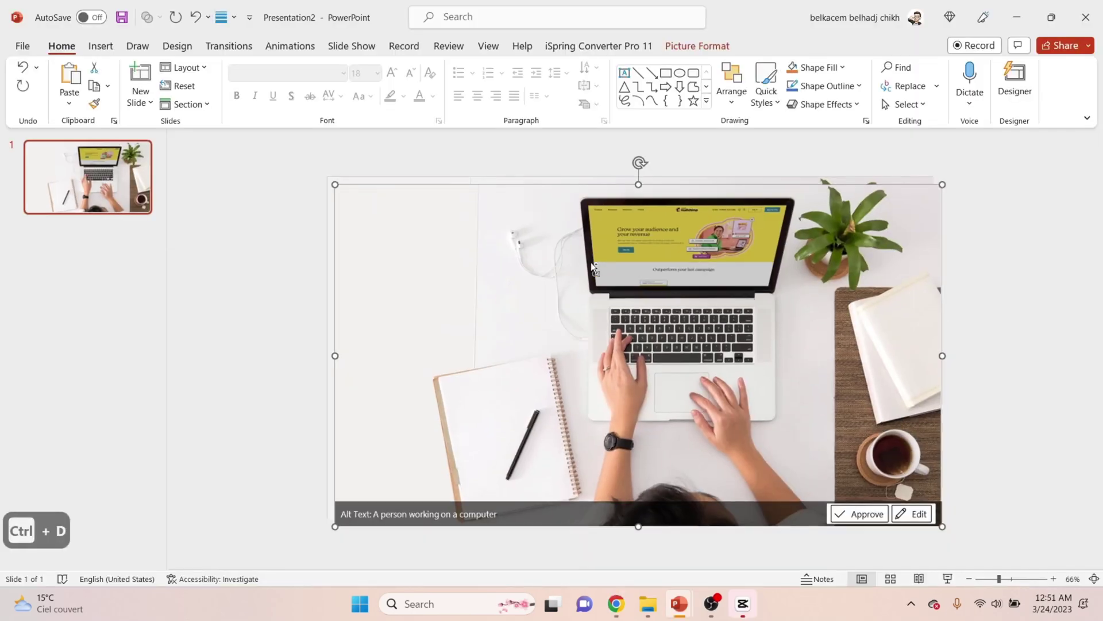
drag(648, 348, 642, 345)
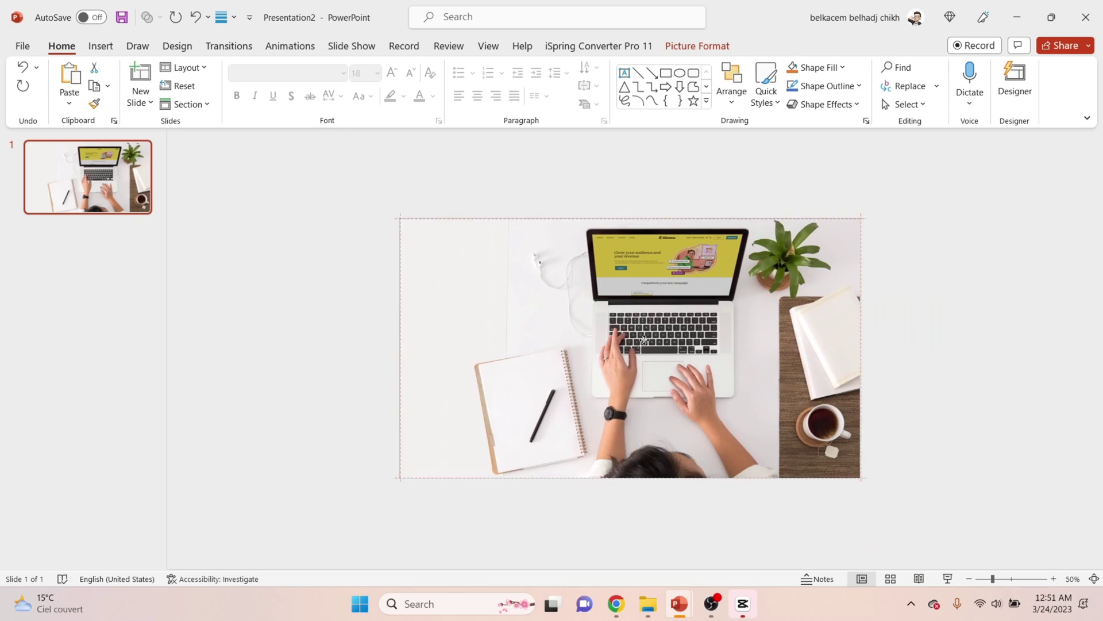
drag(642, 345, 642, 342)
click(948, 225)
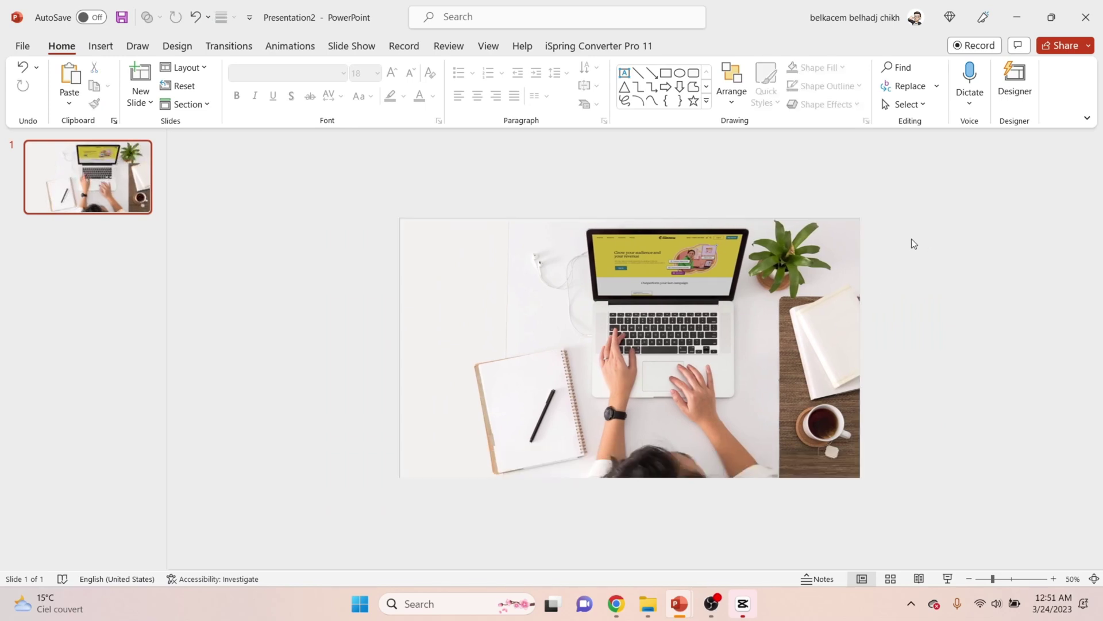
right_click(713, 231)
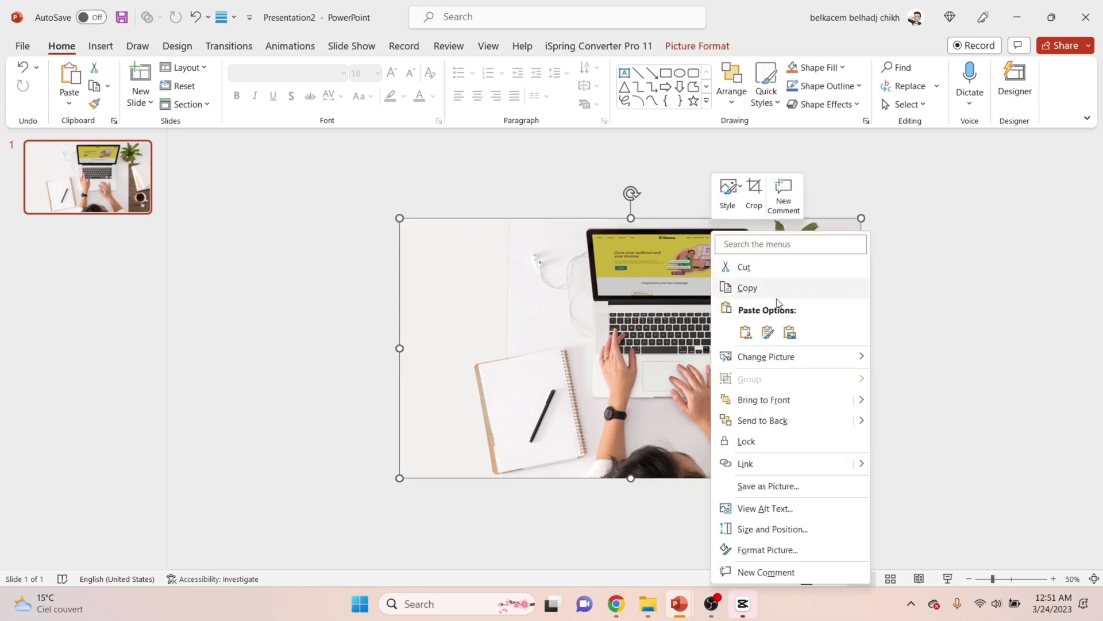
Step: Lower one desk photo's brightness to -68% in Picture Corrections
click(804, 550)
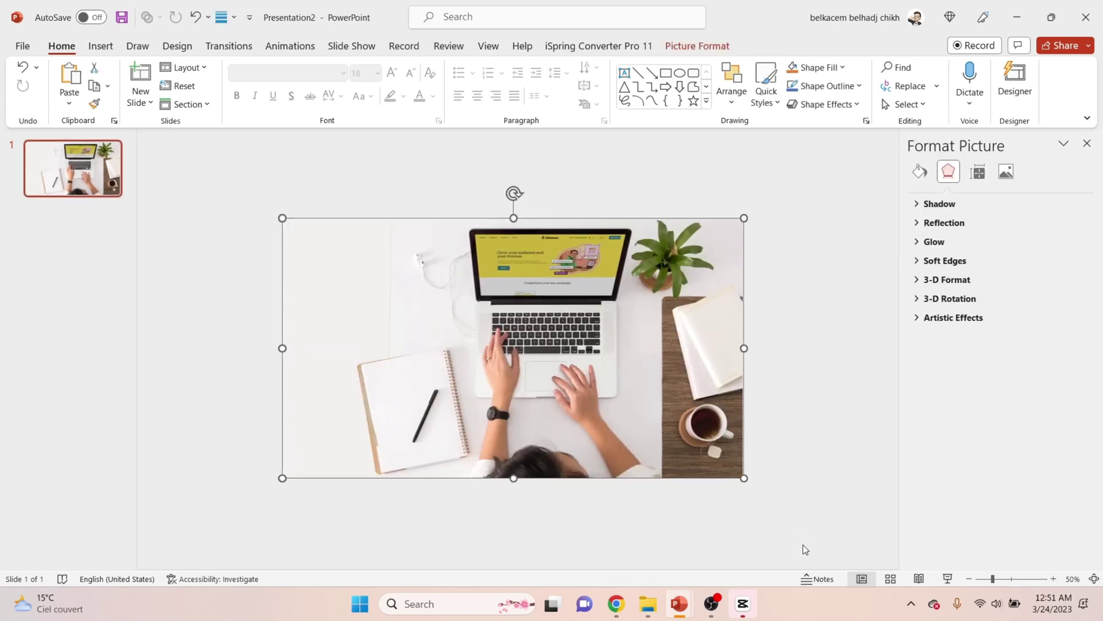
click(1004, 174)
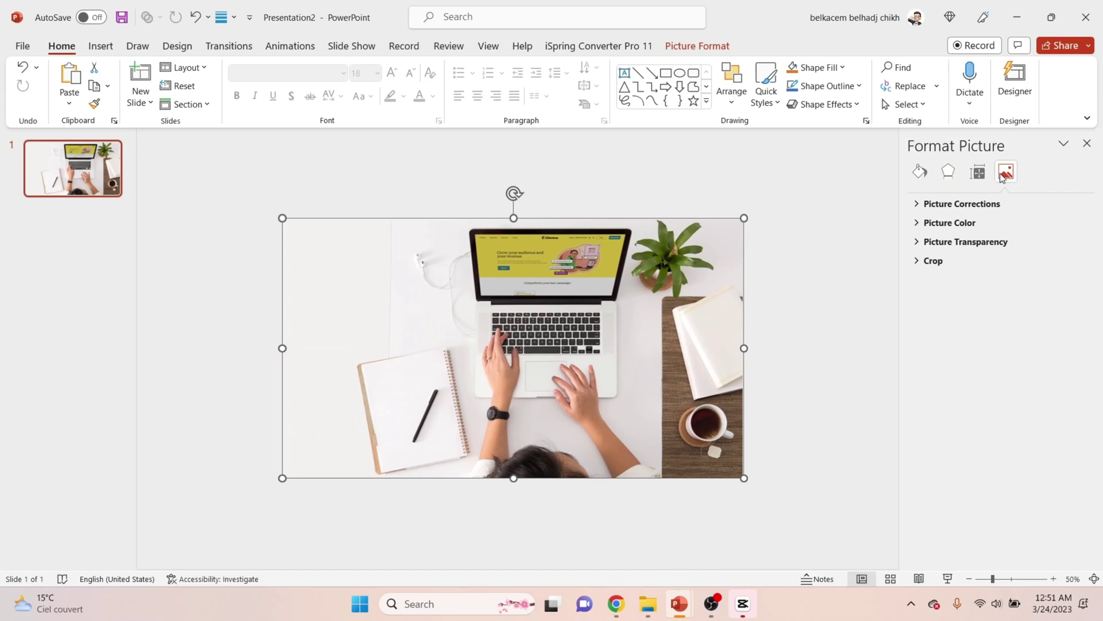
click(977, 204)
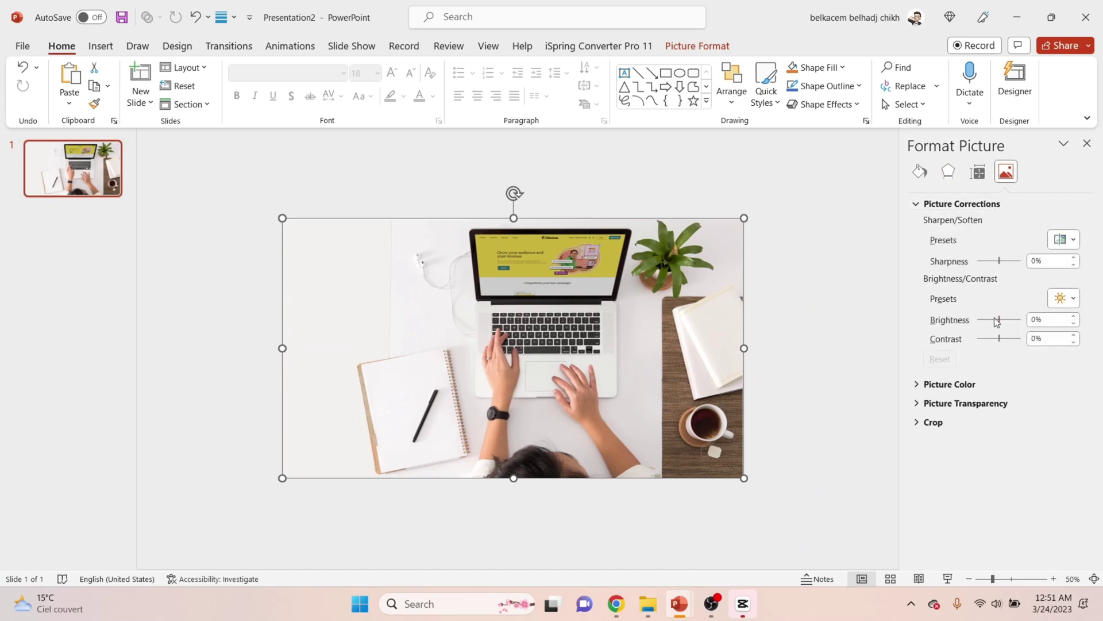
drag(1000, 320, 988, 327)
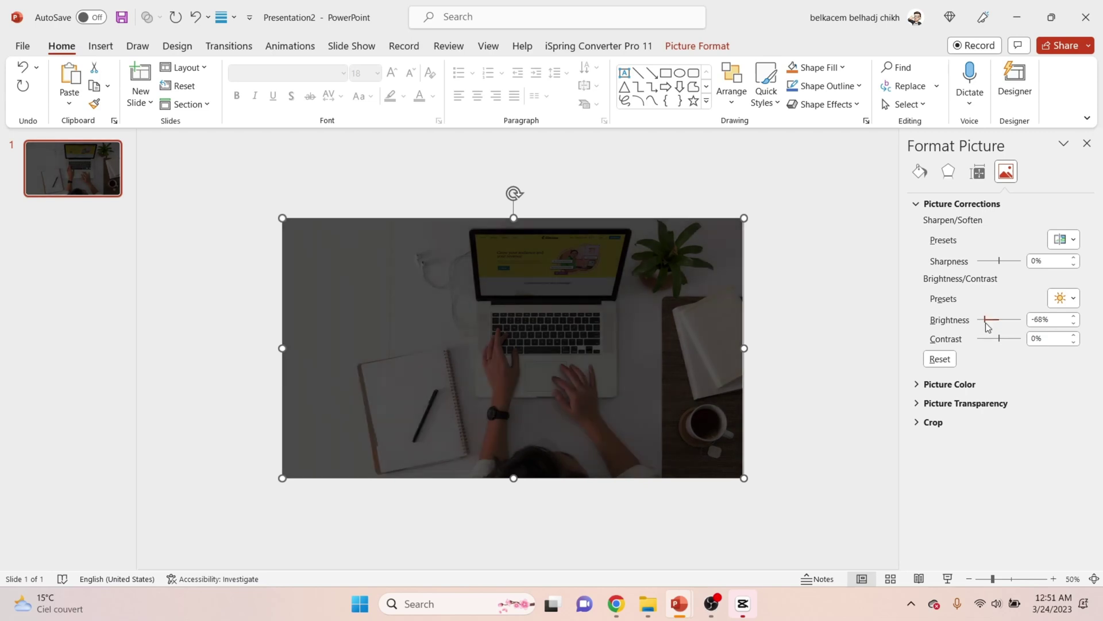
click(804, 205)
Step: Send the darkened photo to the back and duplicate slide 1 as slide 2
click(385, 284)
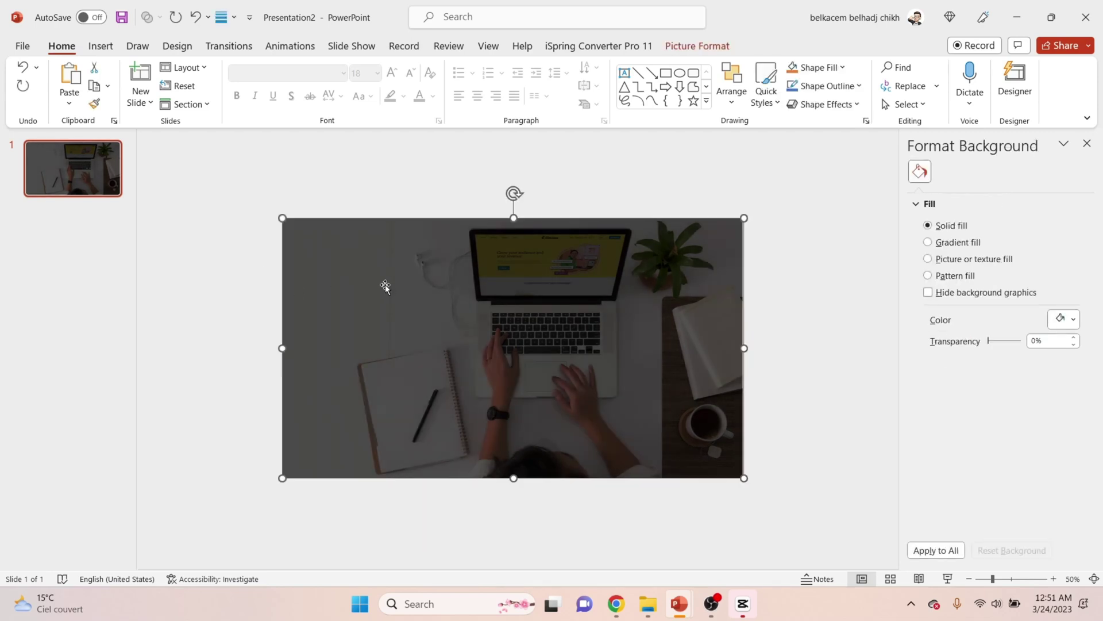
right_click(385, 285)
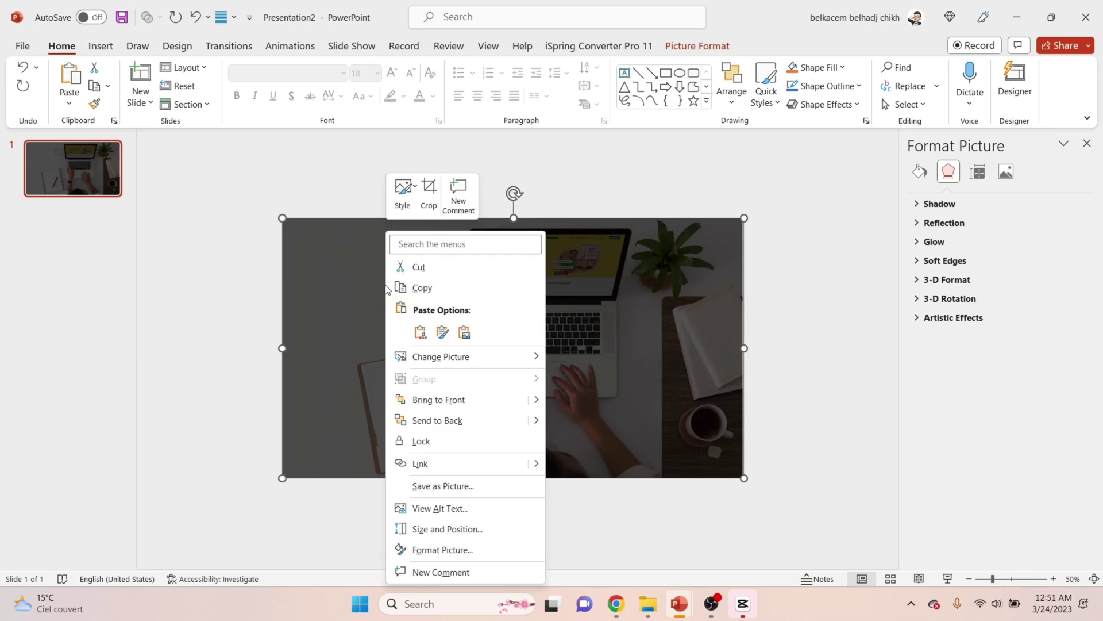
click(480, 422)
click(813, 205)
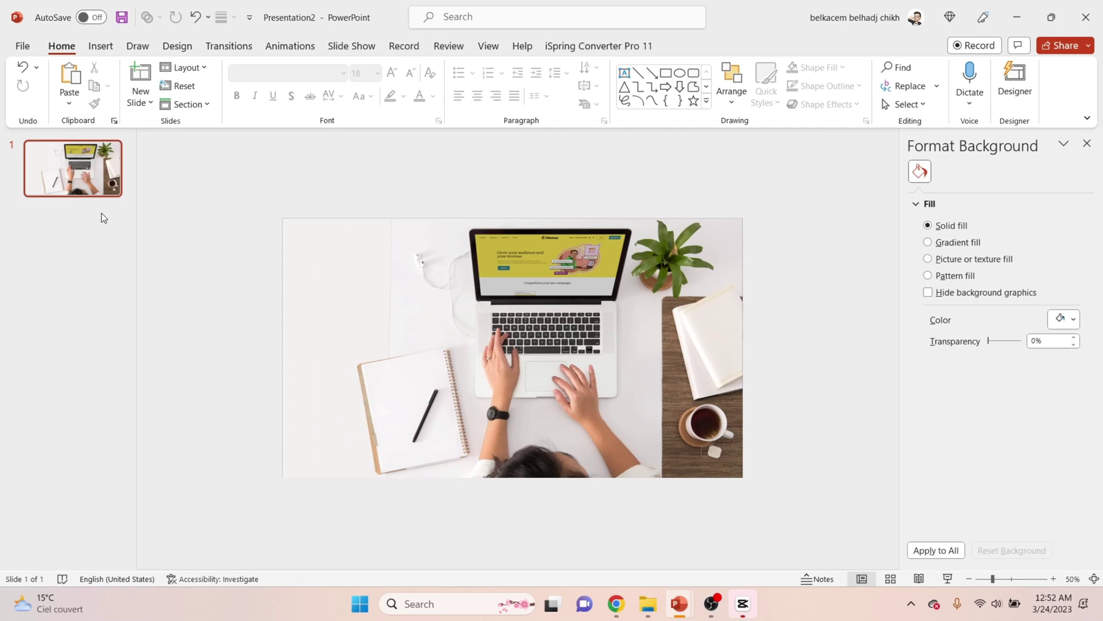
click(93, 184)
key(ctrl+d)
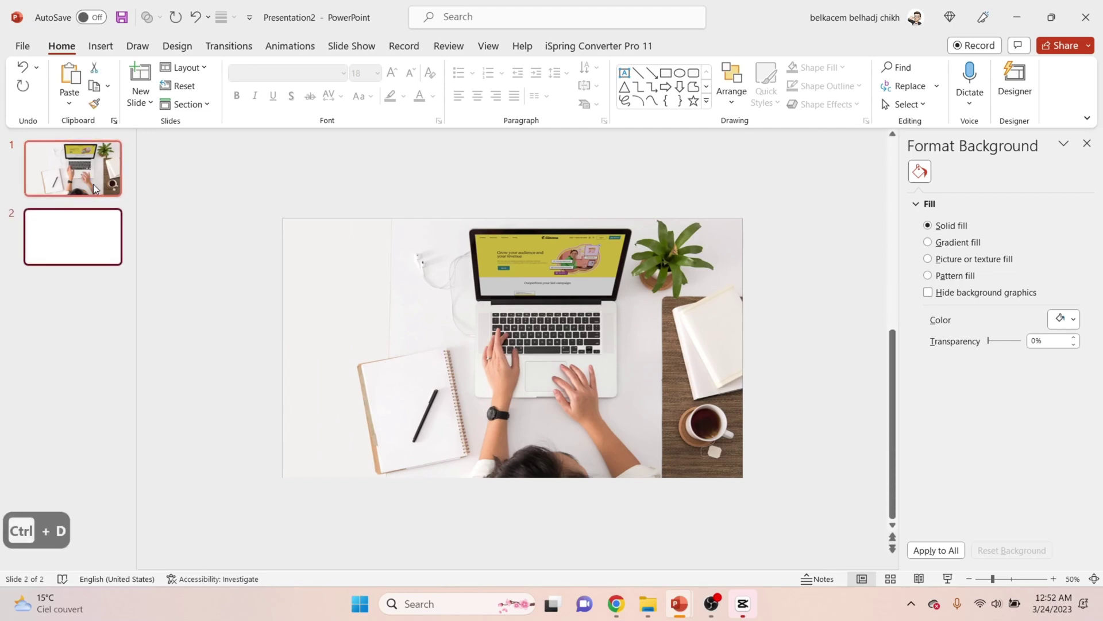
Step: Crop slide 2's bright photo in from the right, left, bottom and top until only the laptop remains
click(513, 271)
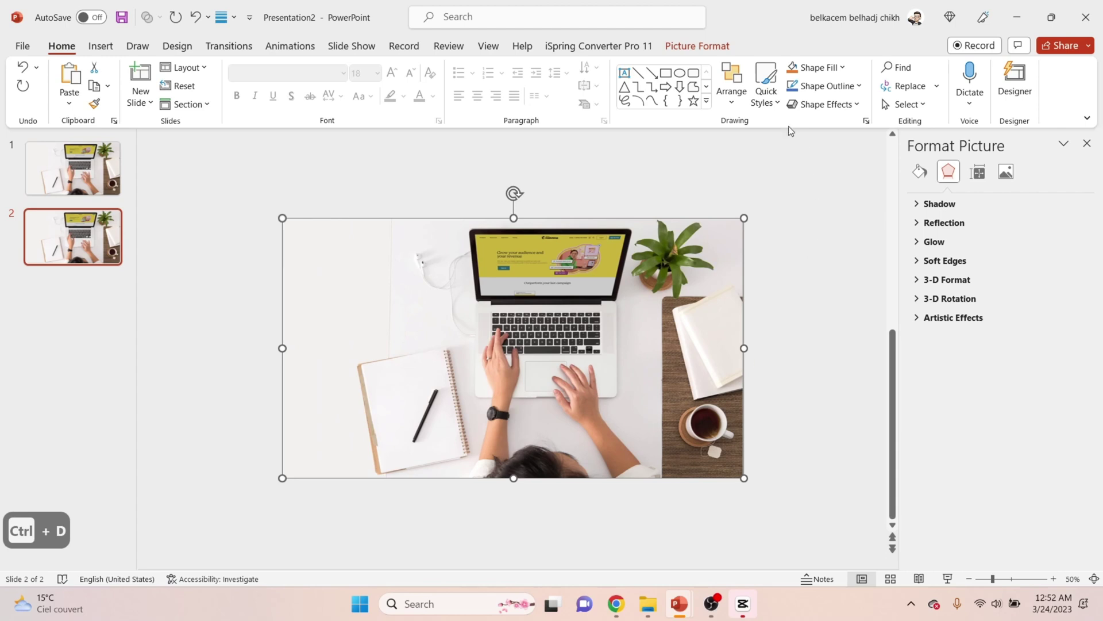
click(702, 51)
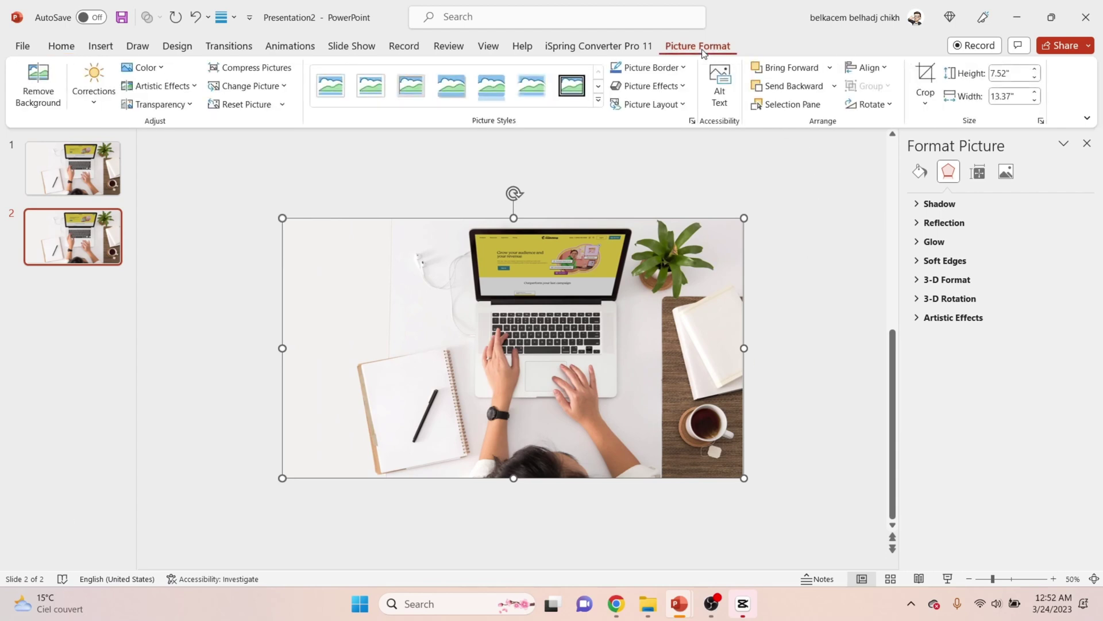
click(926, 83)
drag(742, 343, 636, 348)
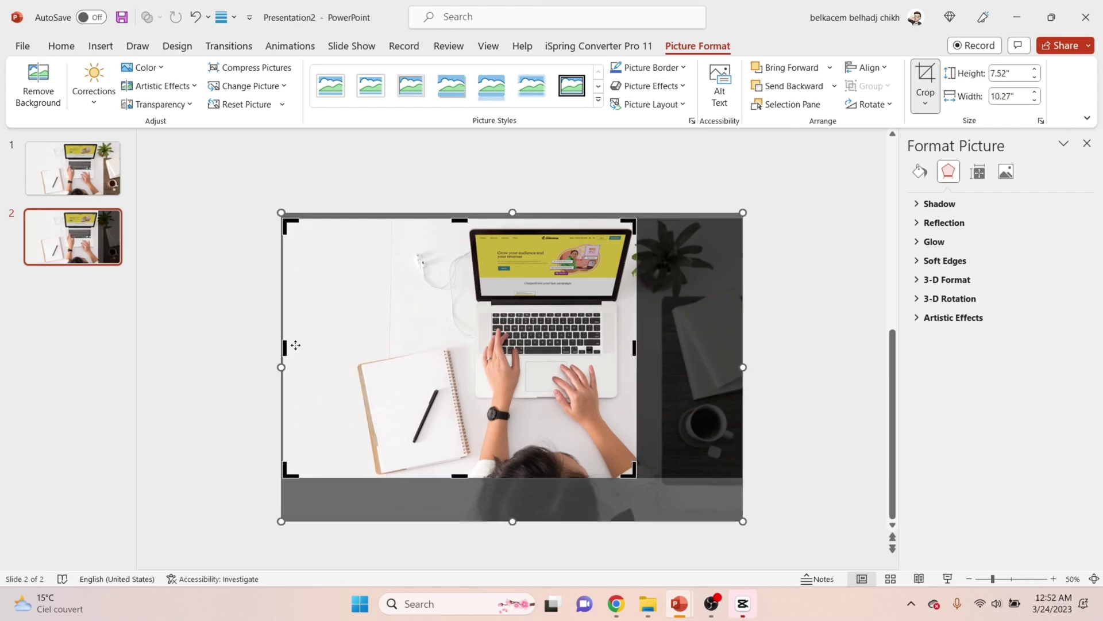
drag(285, 345, 466, 370)
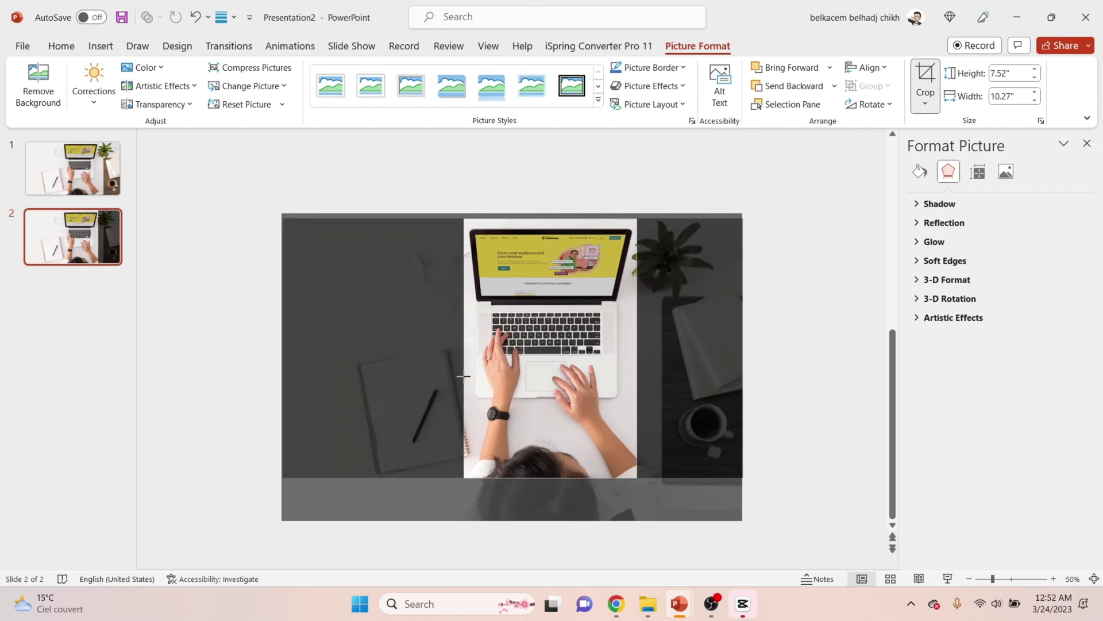
drag(549, 475, 541, 401)
drag(553, 220, 559, 225)
click(821, 281)
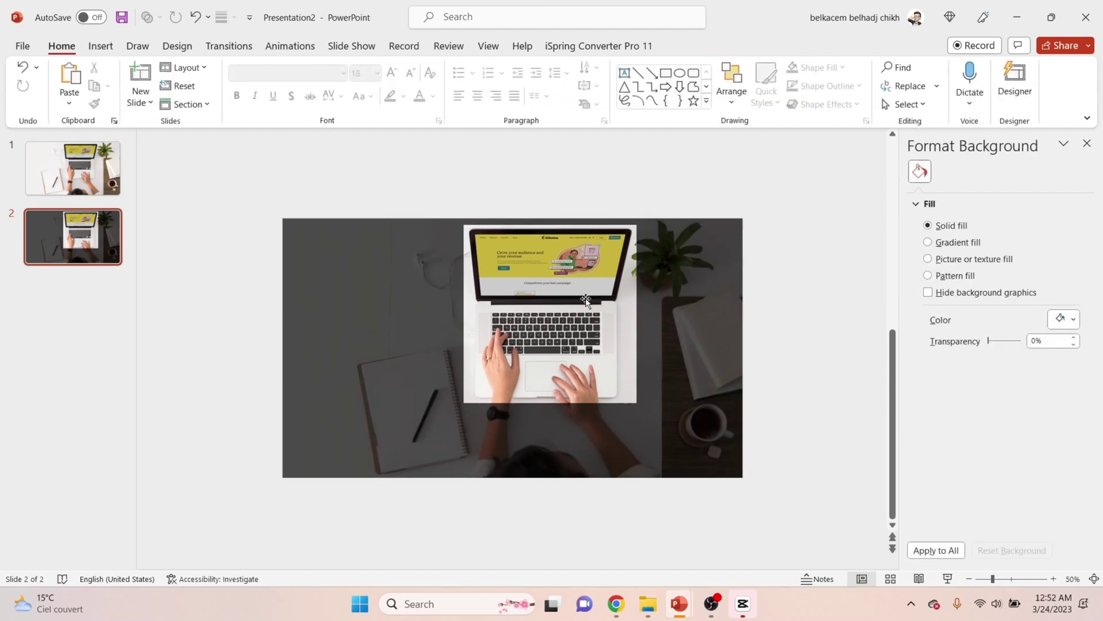
Step: Make three more copies of the desk slide and drag the laptop slide back to second place
click(70, 177)
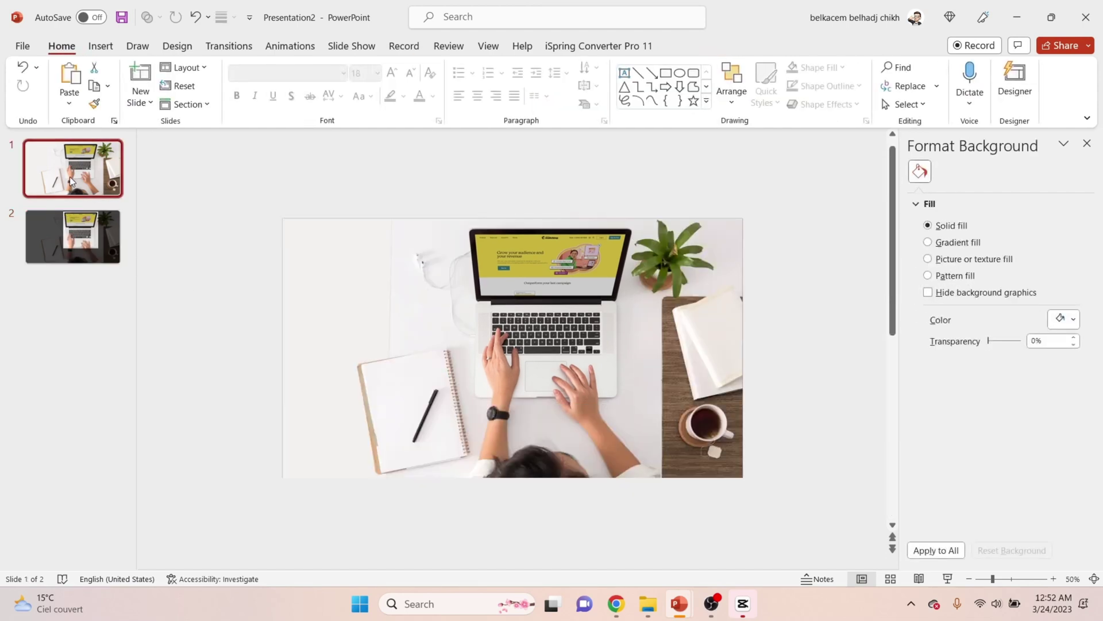
key(ctrl+d)
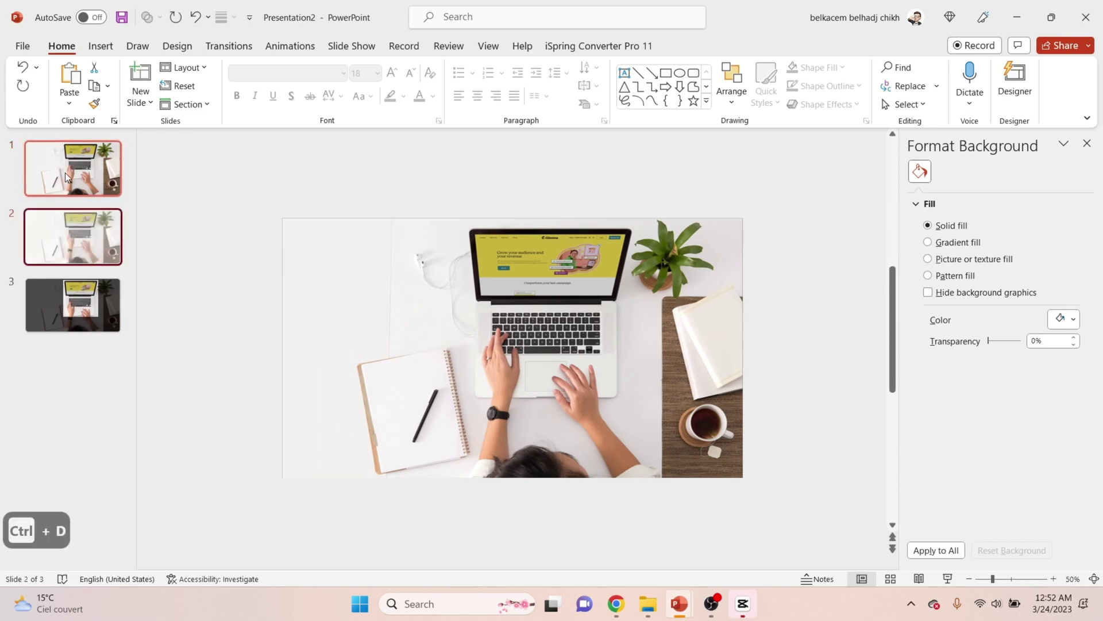
key(ctrl+d)
key(ctrl+d)
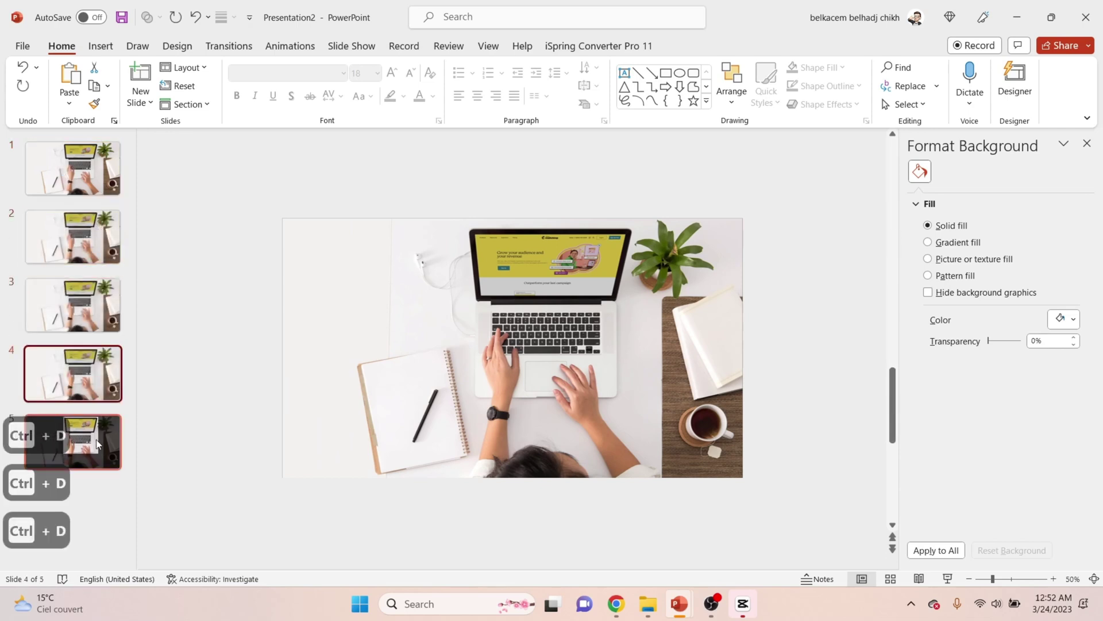
click(102, 454)
drag(101, 454, 77, 240)
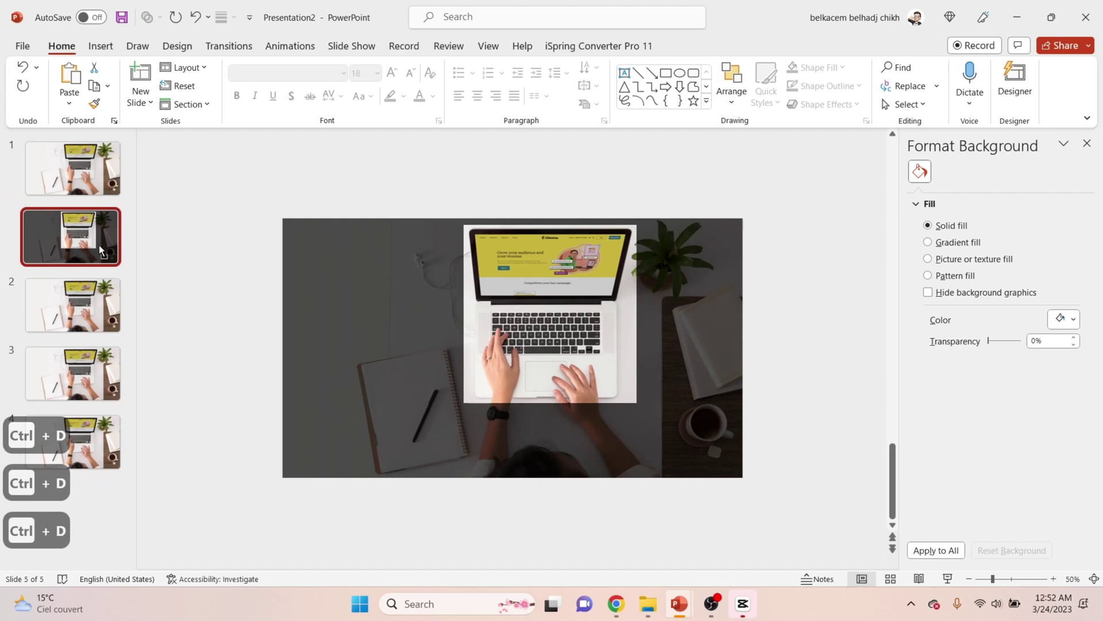
click(92, 299)
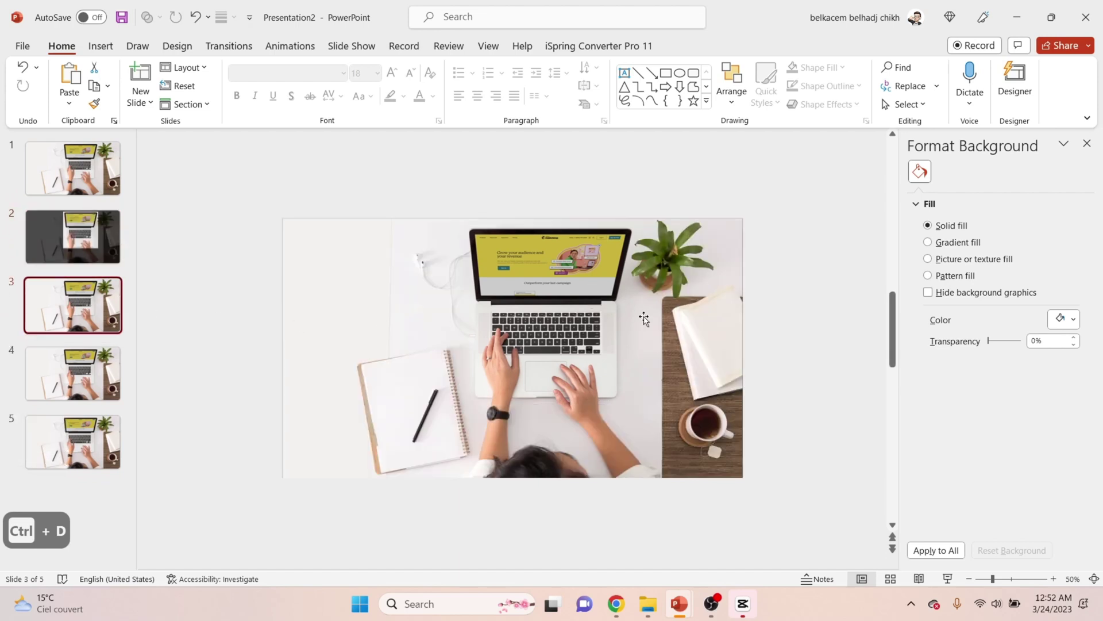
click(615, 241)
Step: Crop slide 3's photo from the right, left and bottom down to the white cable patch
click(697, 46)
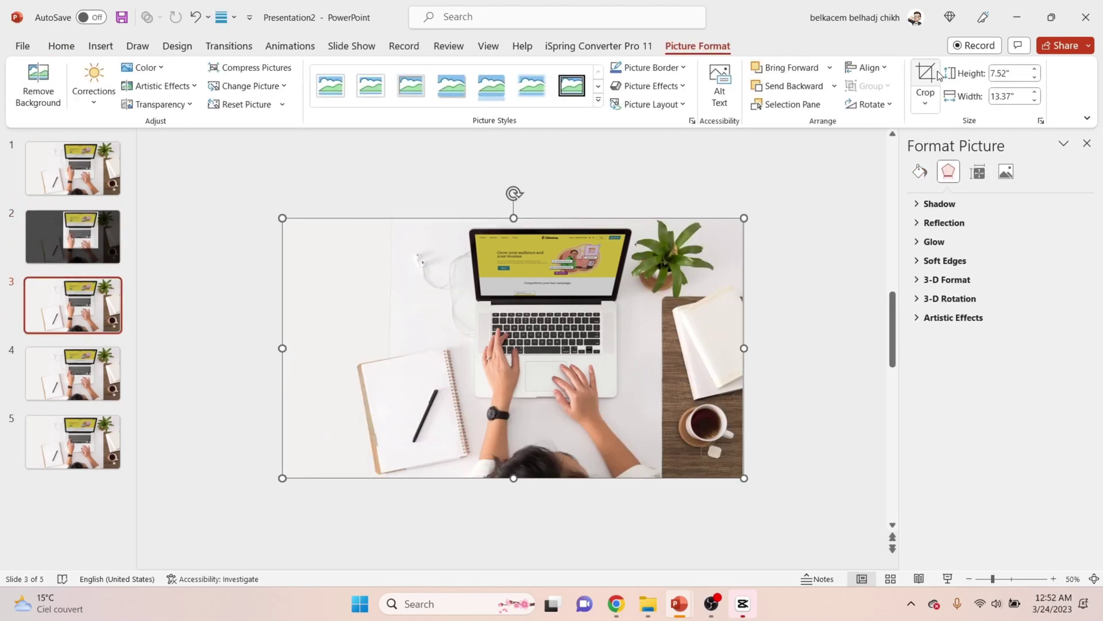
click(925, 83)
drag(741, 349, 442, 351)
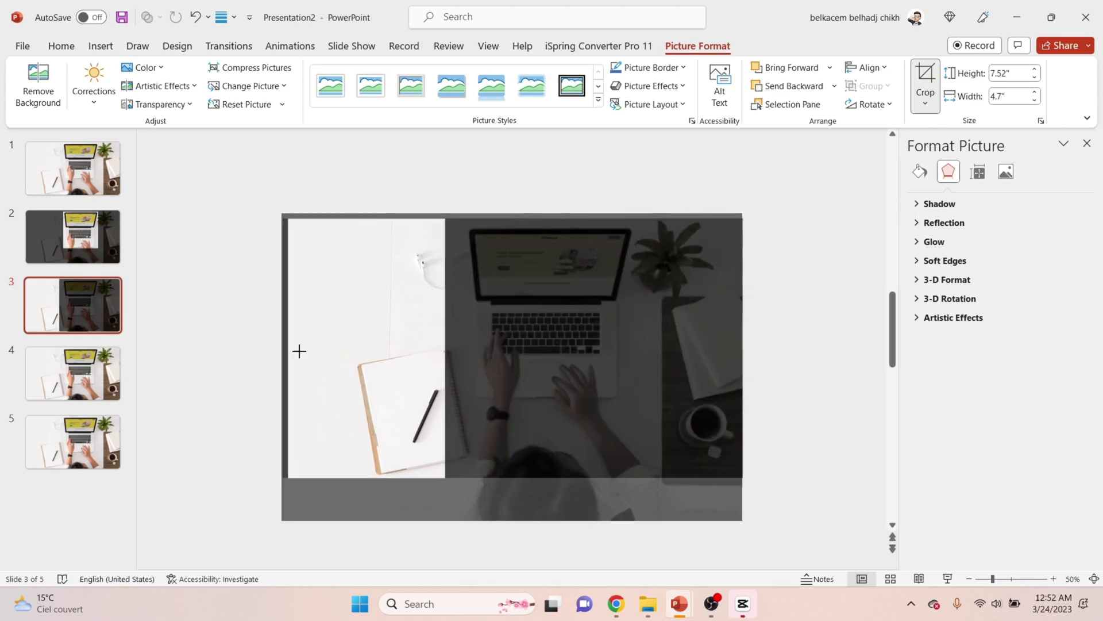
drag(286, 350, 403, 360)
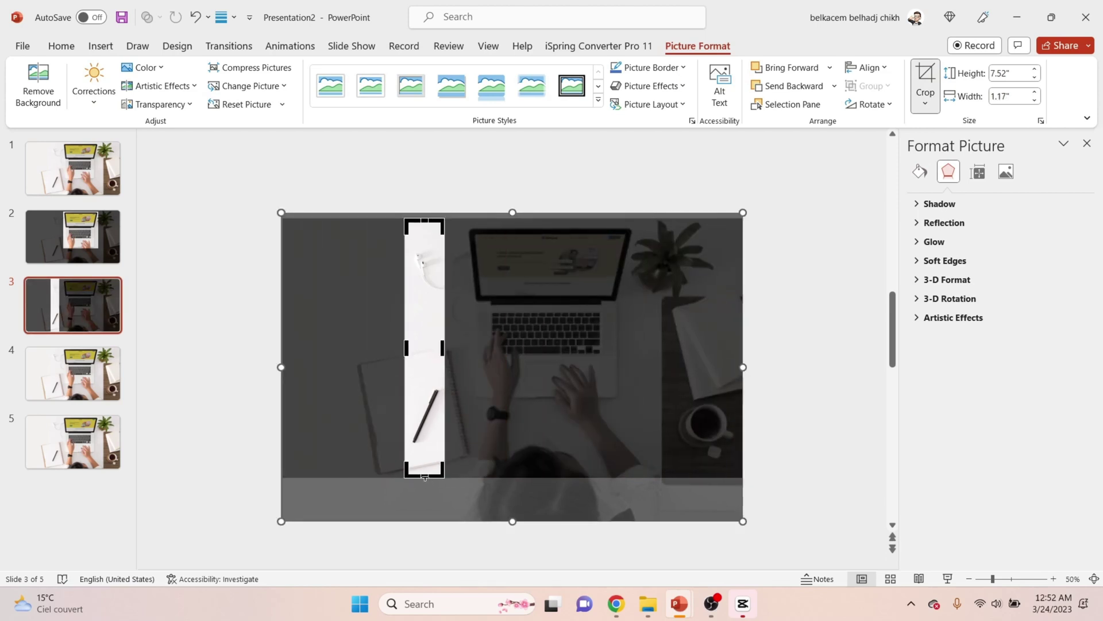
drag(425, 476, 421, 300)
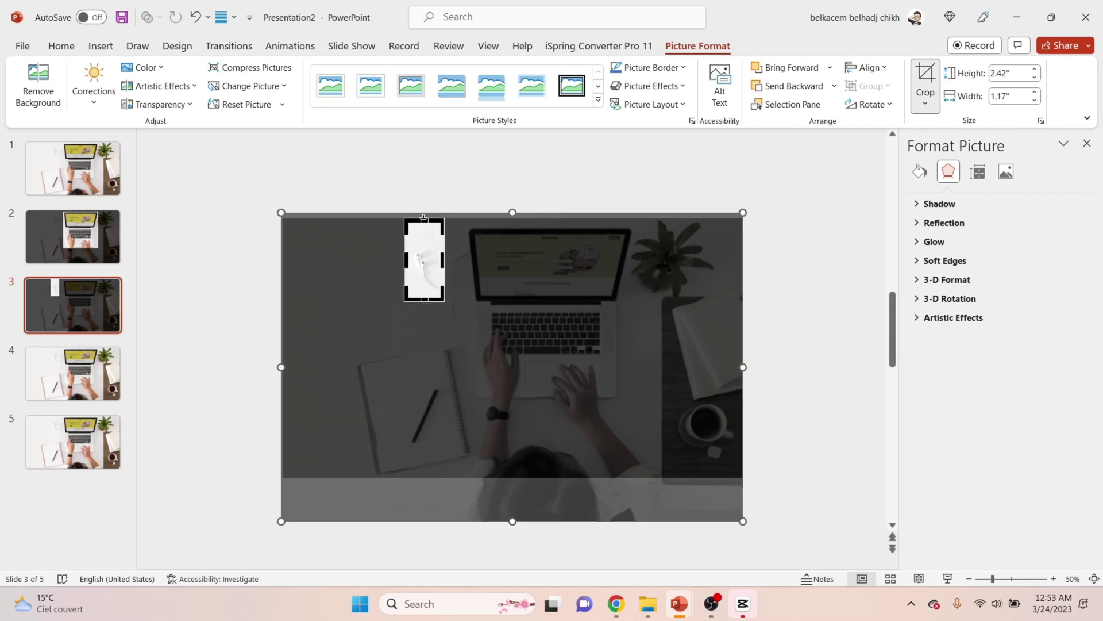
click(73, 373)
Step: Crop slide 4's photo on all four sides down to the pen on the notebook
click(689, 241)
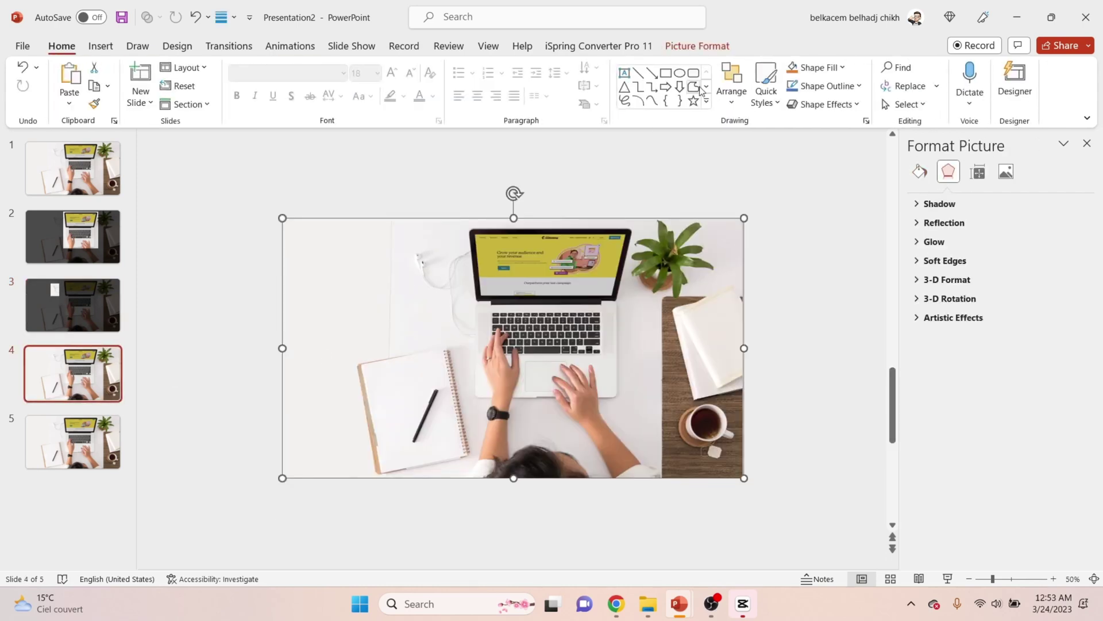
click(697, 45)
click(925, 85)
drag(739, 348, 451, 348)
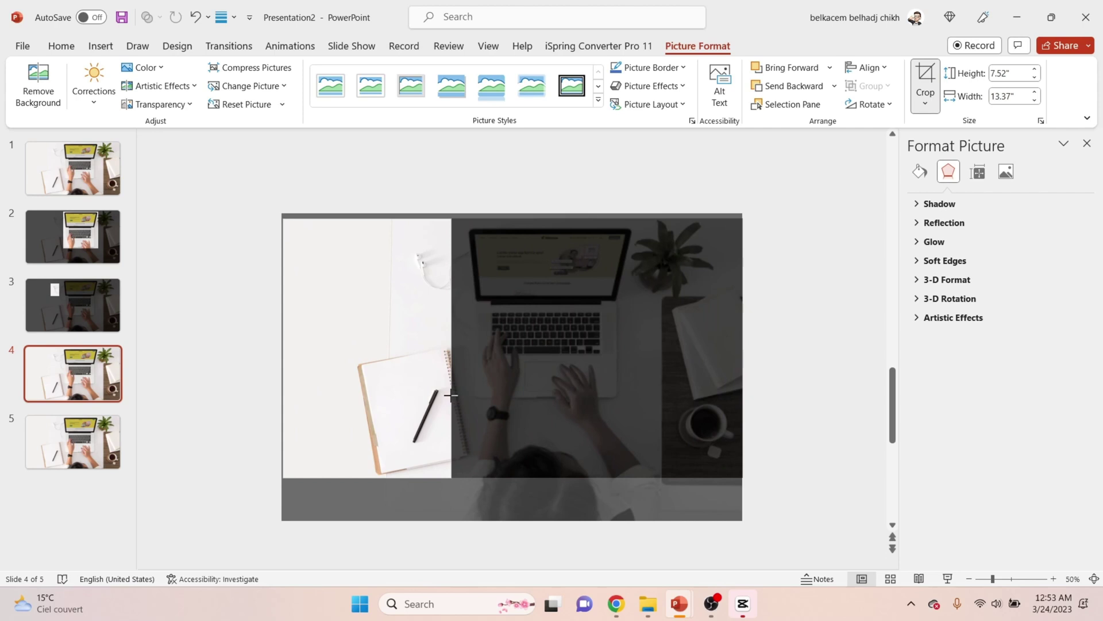
drag(285, 348, 406, 348)
drag(434, 221, 431, 377)
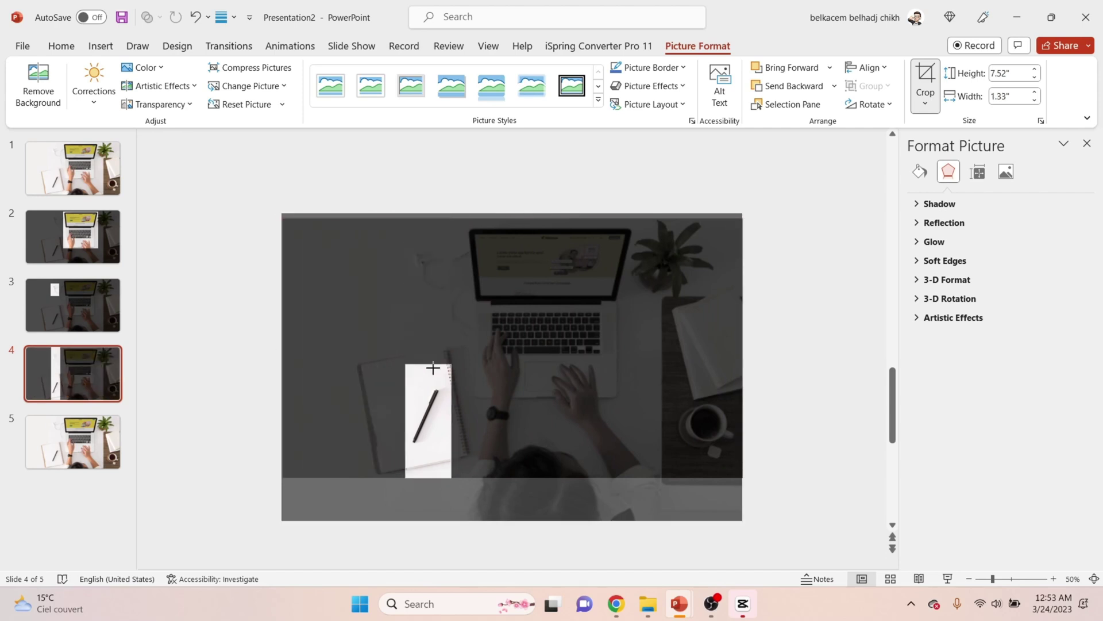
drag(427, 477, 426, 451)
click(537, 382)
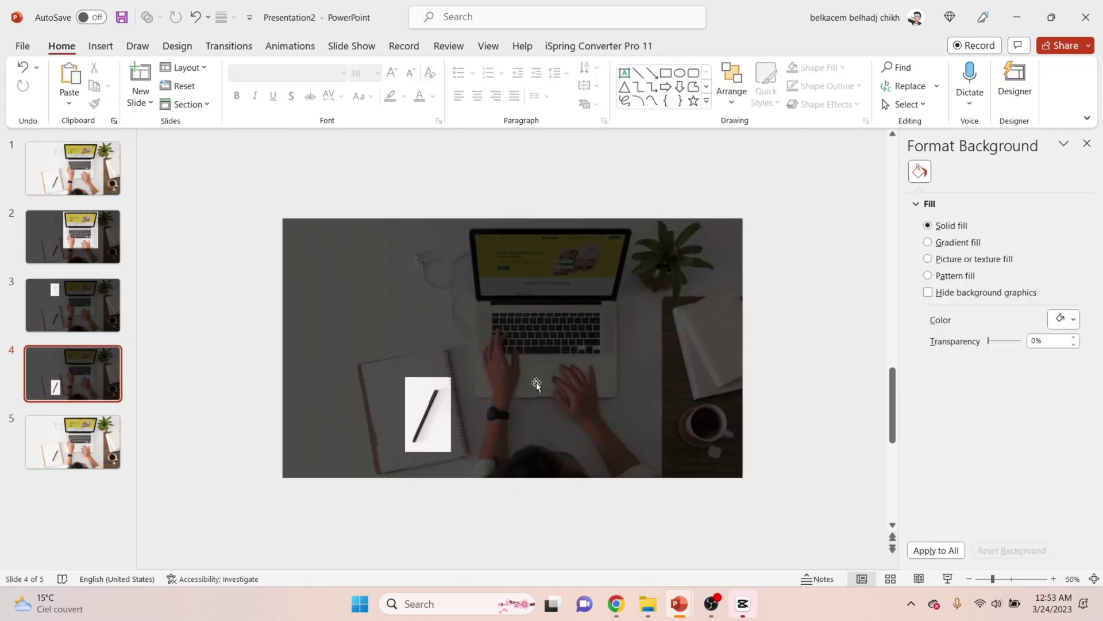
Step: Crop slide 5's photo from the left, top and bottom down to the coffee cup
click(105, 446)
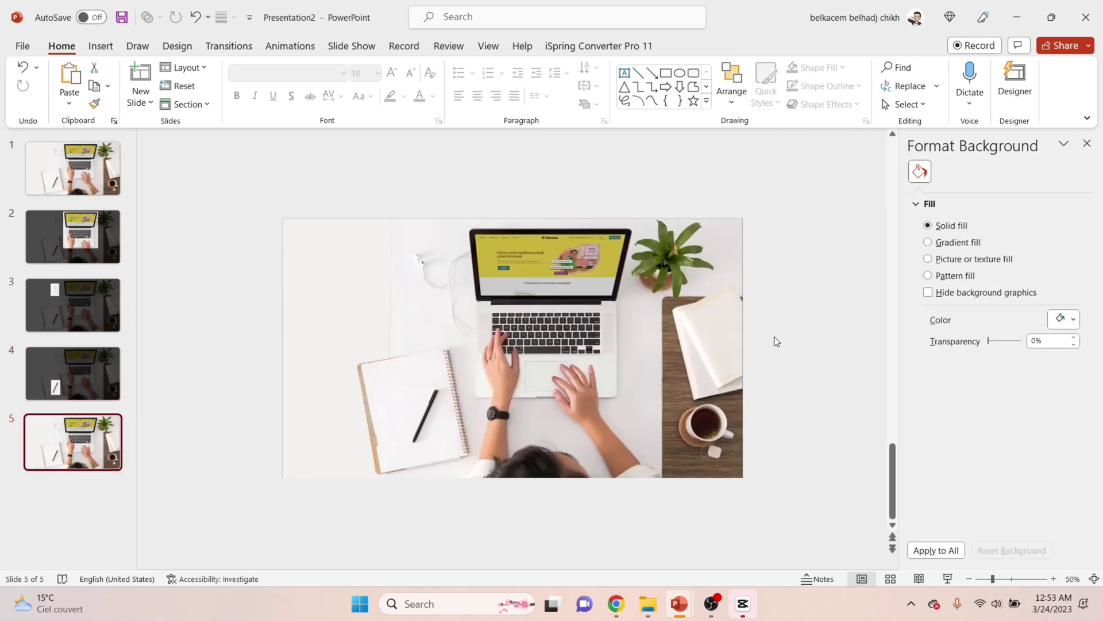
double_click(690, 345)
click(925, 80)
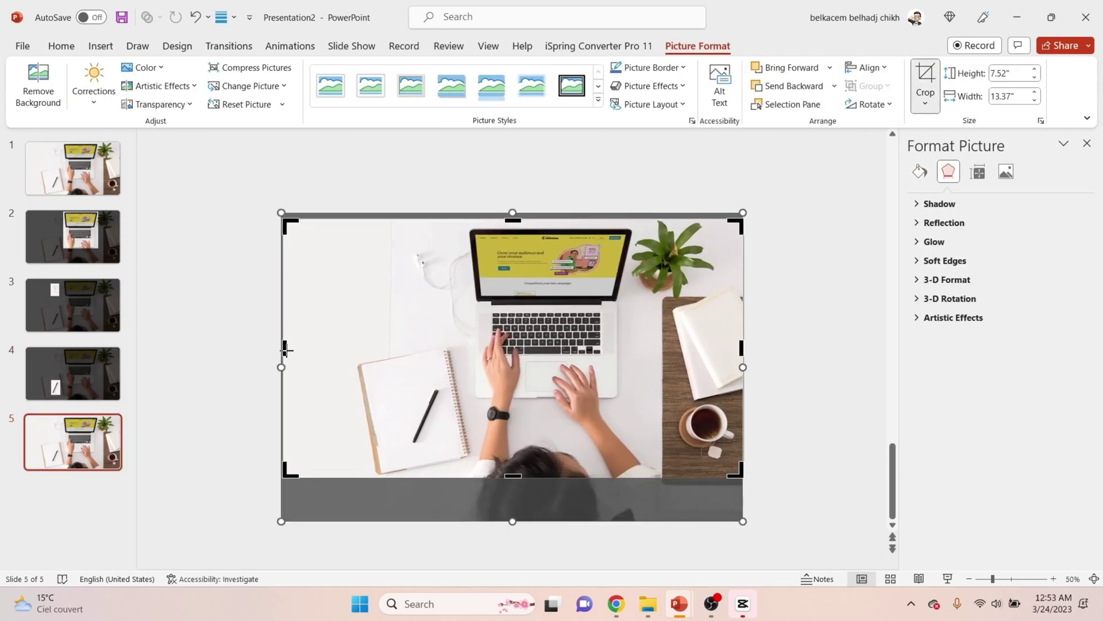
drag(285, 349, 672, 348)
drag(708, 220, 725, 389)
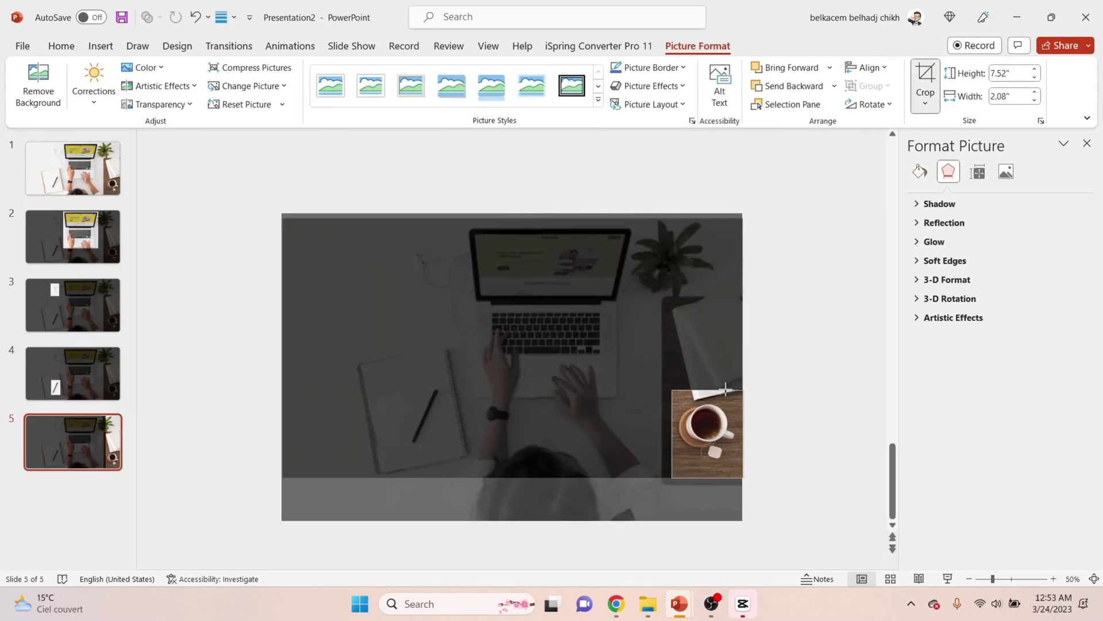
drag(743, 477, 739, 461)
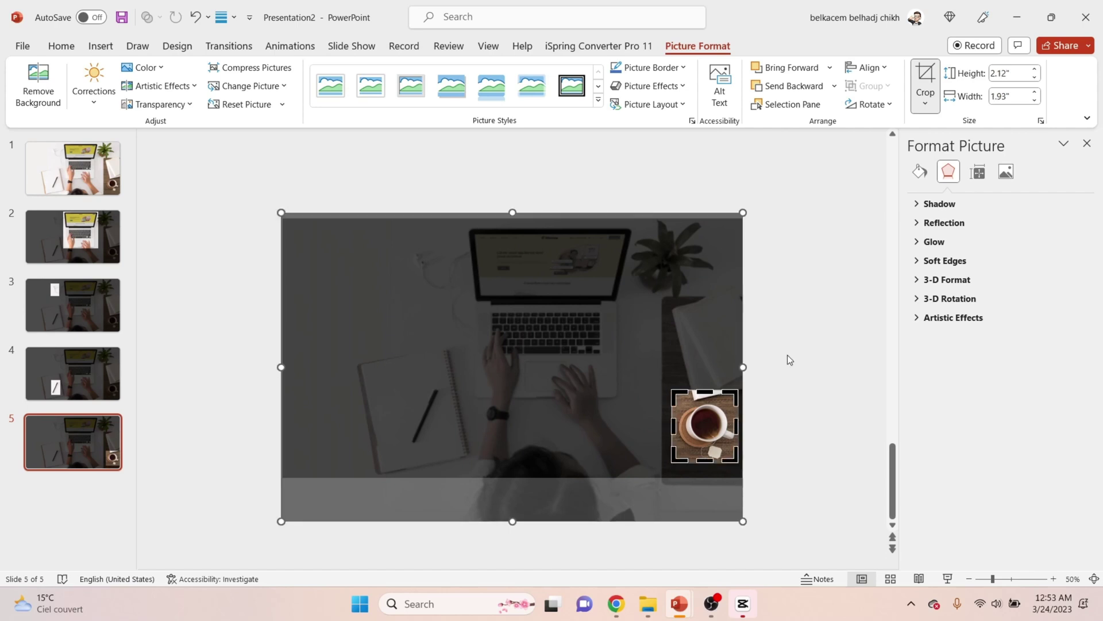
click(829, 388)
Step: Add a text box reading 'my desk' on slide 1
key(Home)
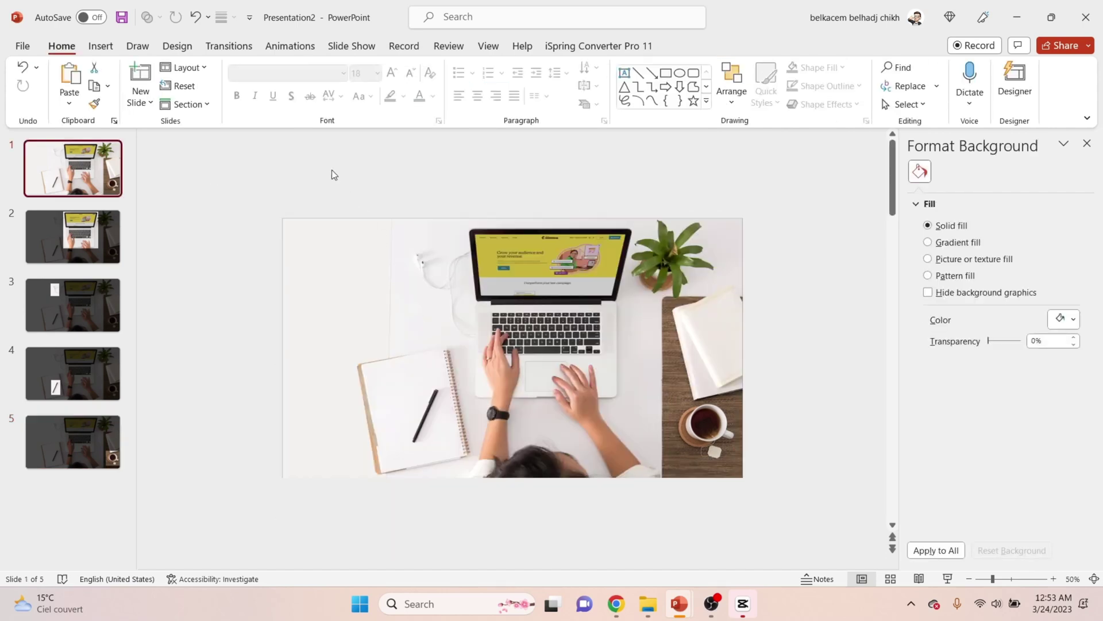
click(102, 47)
click(665, 84)
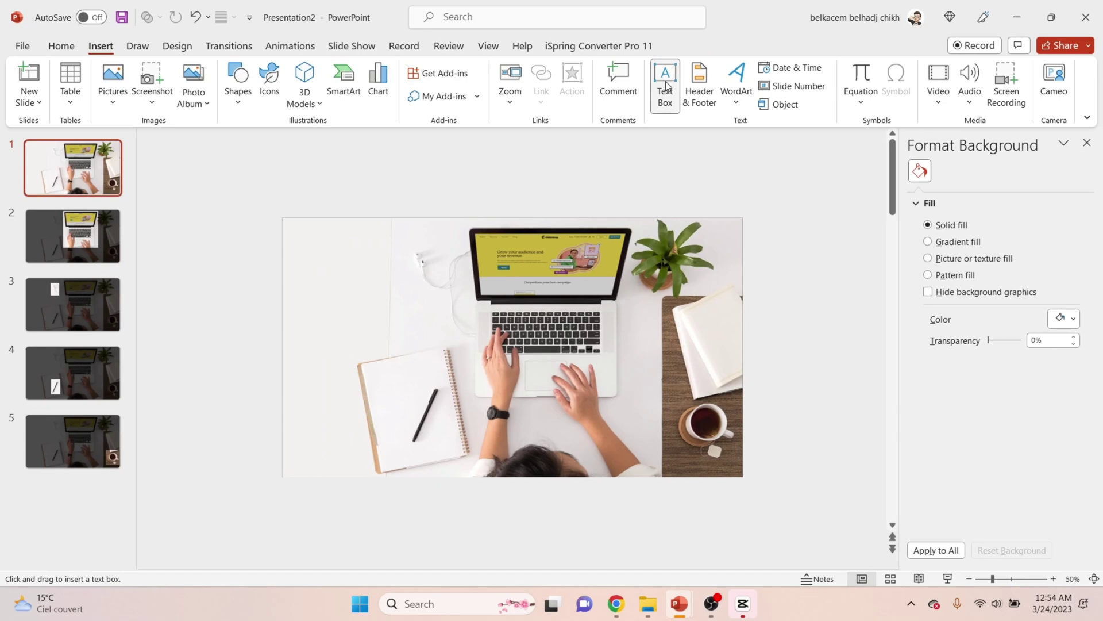
click(316, 169)
text(my)
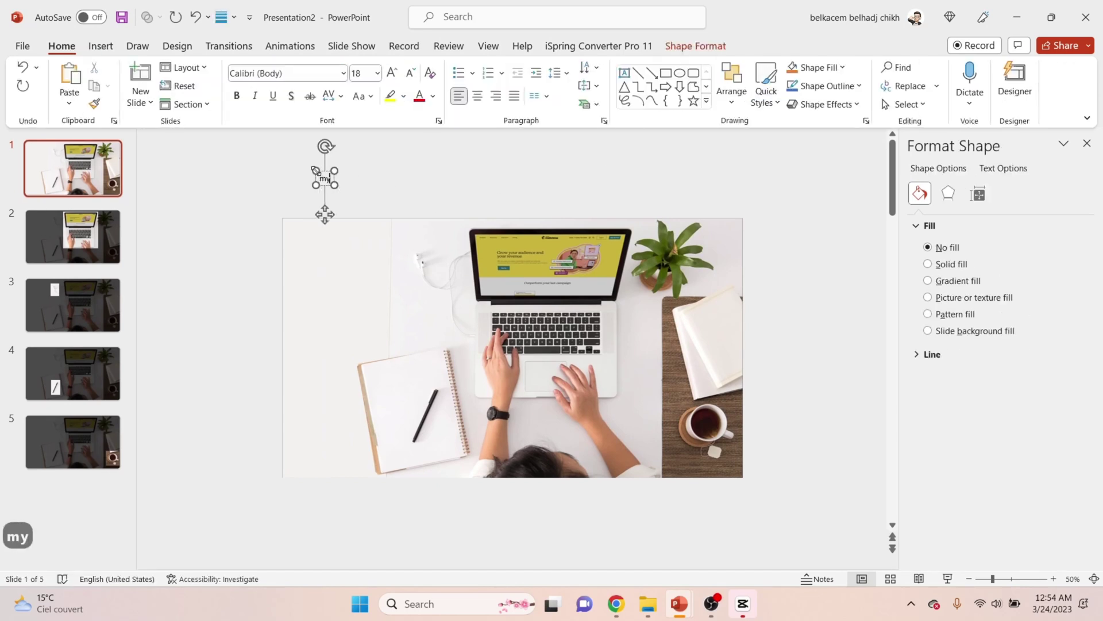
text( desk)
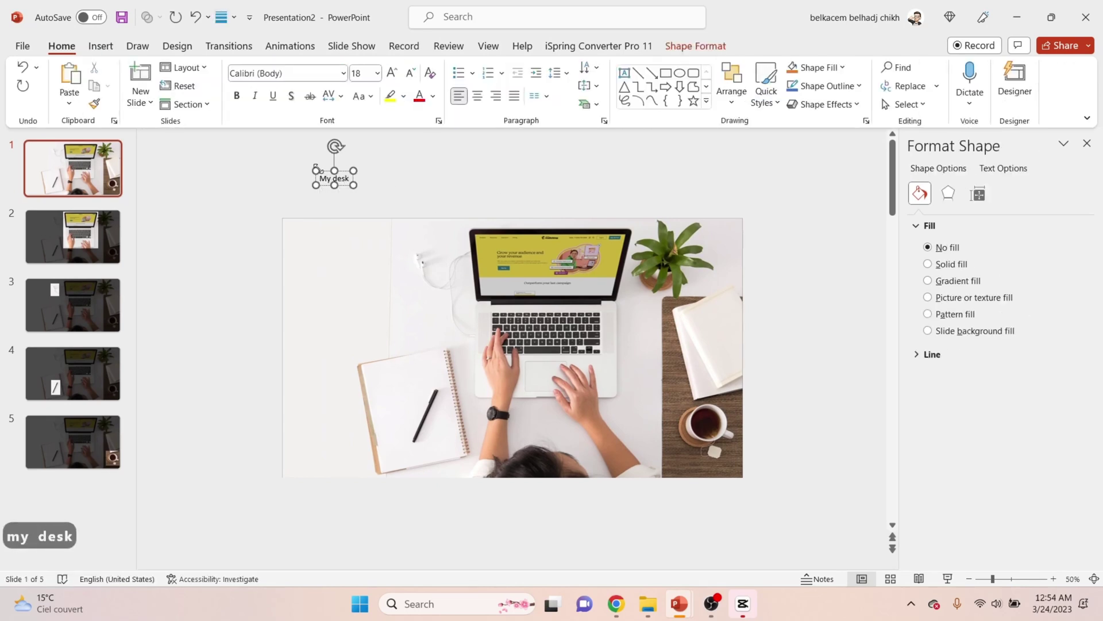
click(285, 151)
click(345, 171)
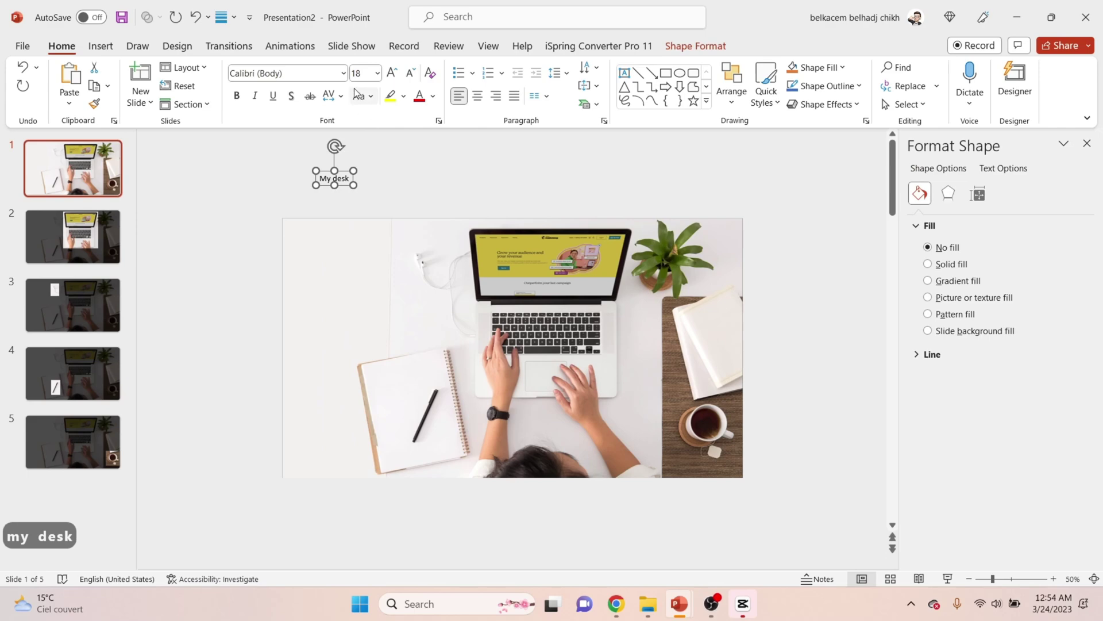
Step: Set the title font to Coolvetica Condensed Rg and enlarge it two sizes
click(328, 73)
scroll(339, 244, down, 10)
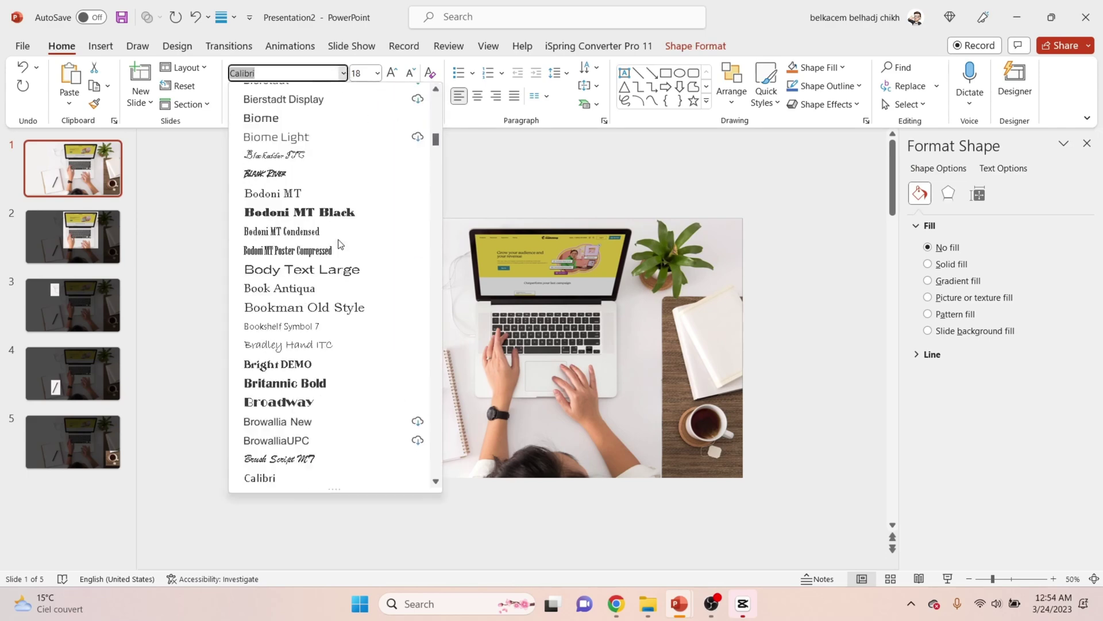
scroll(339, 244, down, 7)
scroll(339, 253, down, 6)
scroll(339, 252, down, 3)
click(313, 233)
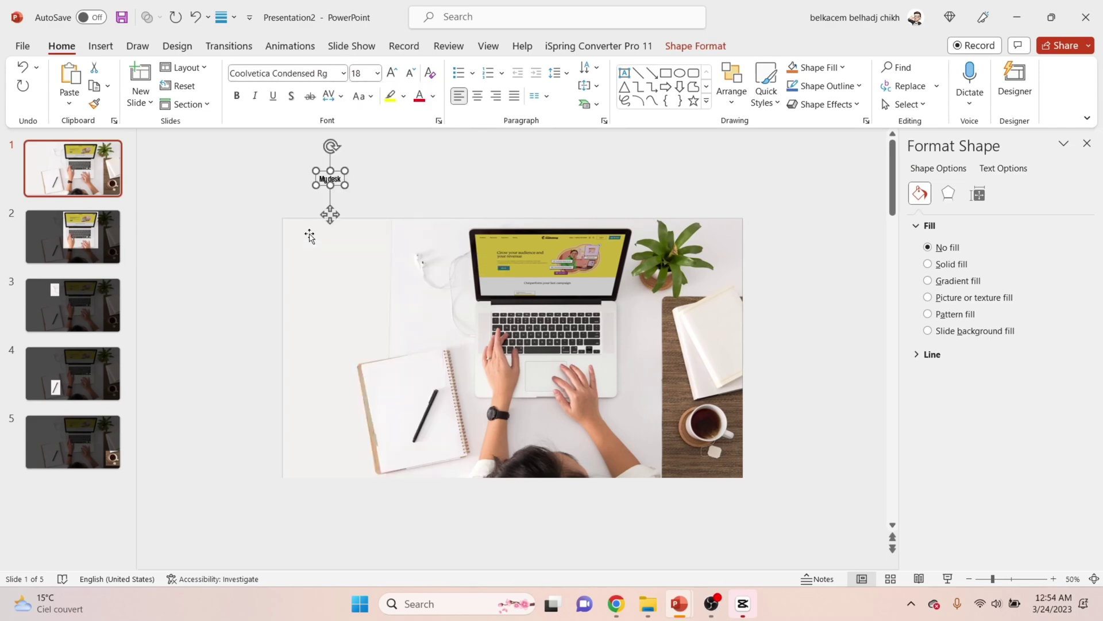
click(393, 74)
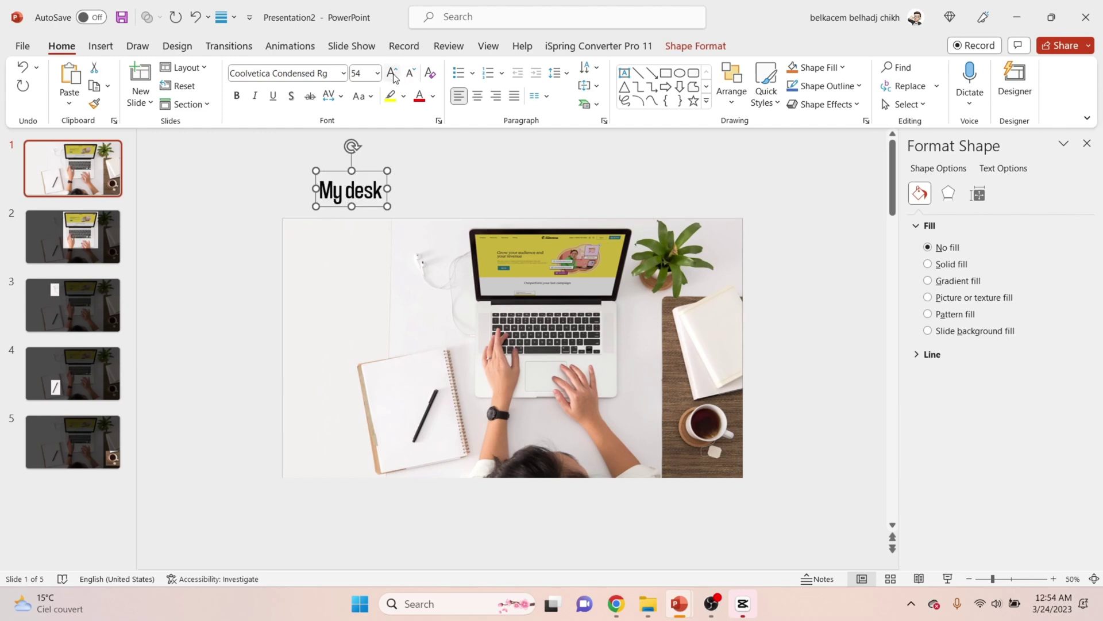
click(393, 74)
Step: Move the My desk title onto the photo above the notebook and color it grey
drag(436, 257, 412, 351)
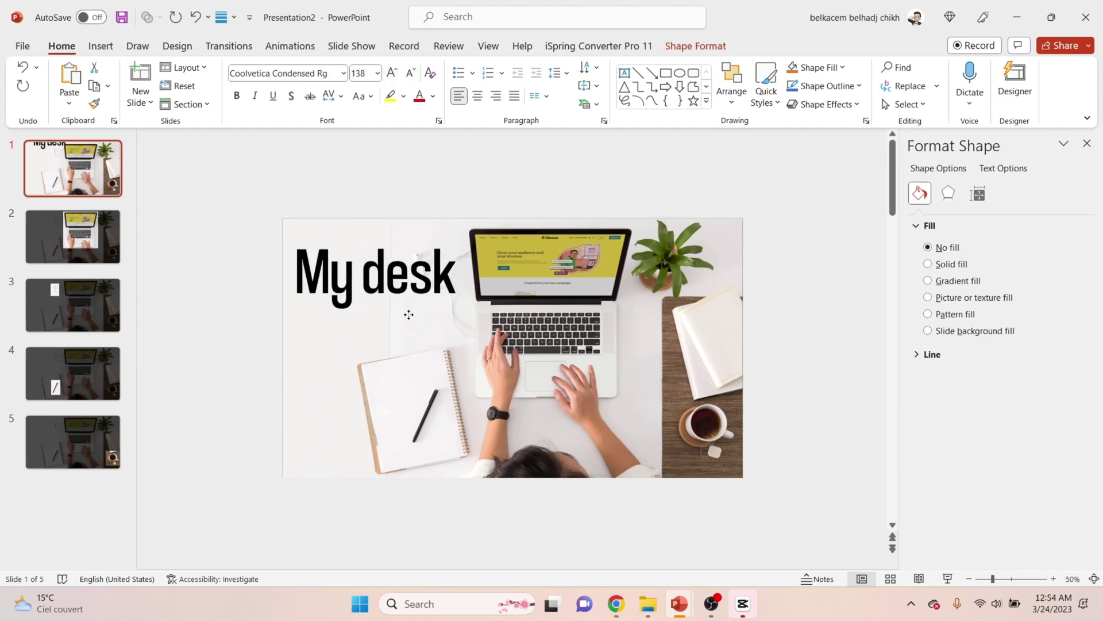
click(435, 101)
click(417, 187)
click(282, 173)
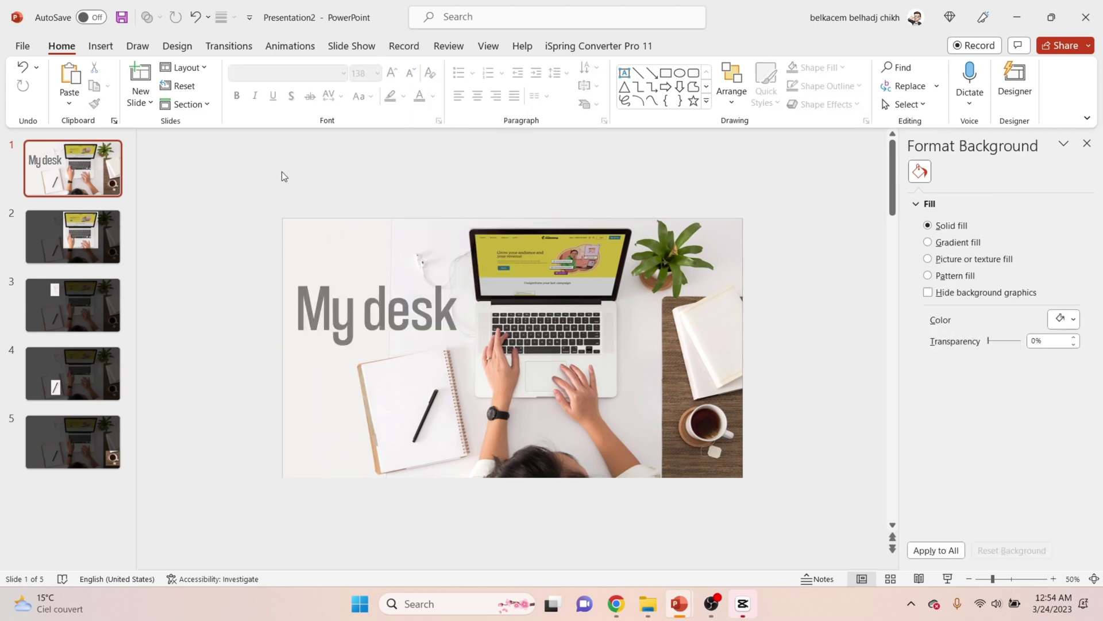
Step: Draw a white line on slide 2 from the left toward the laptop
click(91, 244)
click(100, 46)
click(233, 106)
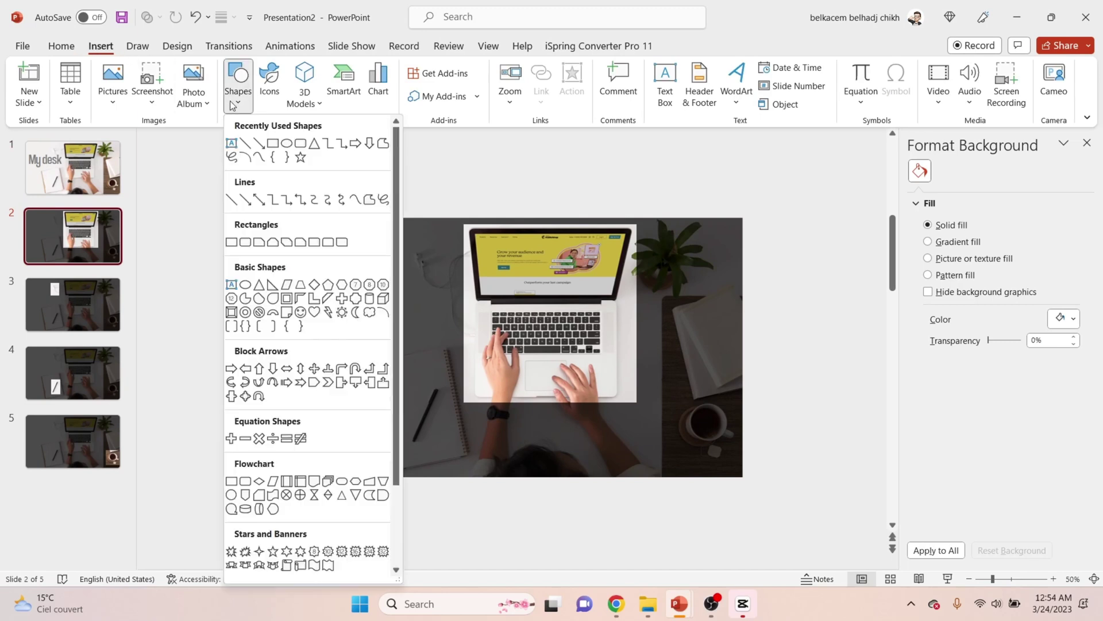
click(246, 144)
mouse_move(318, 162)
mouse_down()
mouse_move(352, 194)
mouse_move(447, 159)
mouse_move(427, 278)
mouse_up()
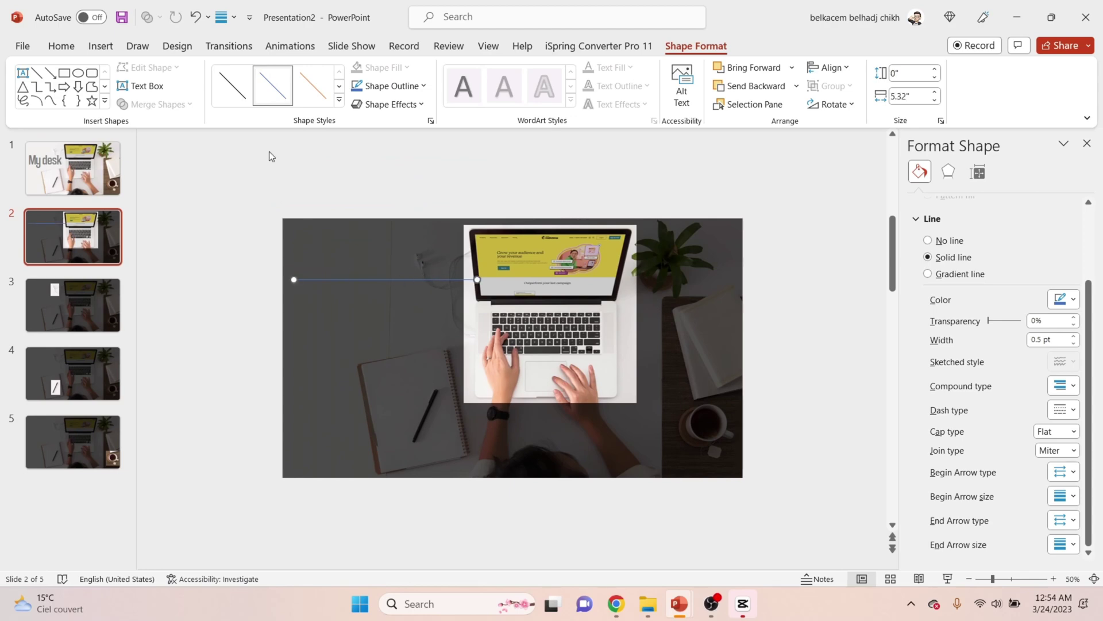
click(415, 86)
click(357, 123)
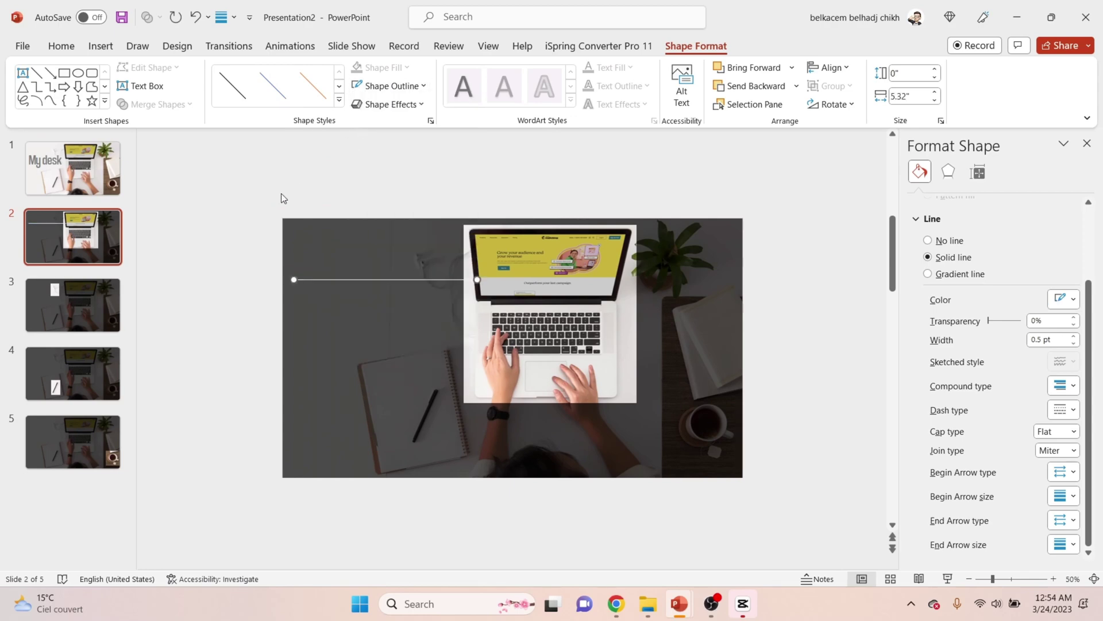
Step: Copy the My desk title to slide 2, shrink it, and place it above the line
click(64, 179)
click(323, 265)
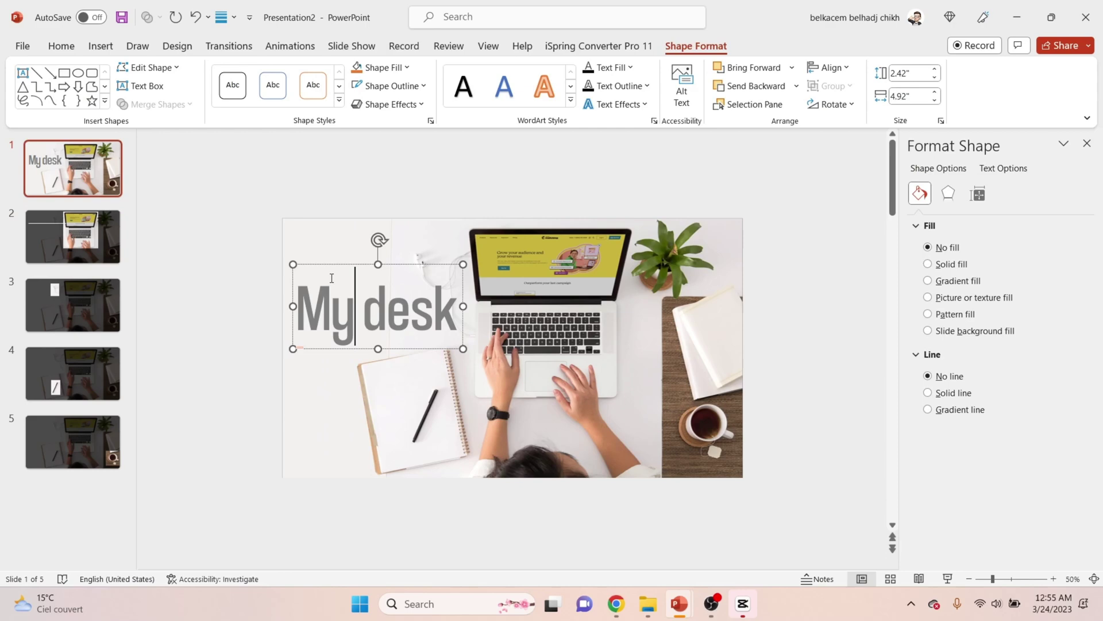
key(ctrl+c)
click(73, 236)
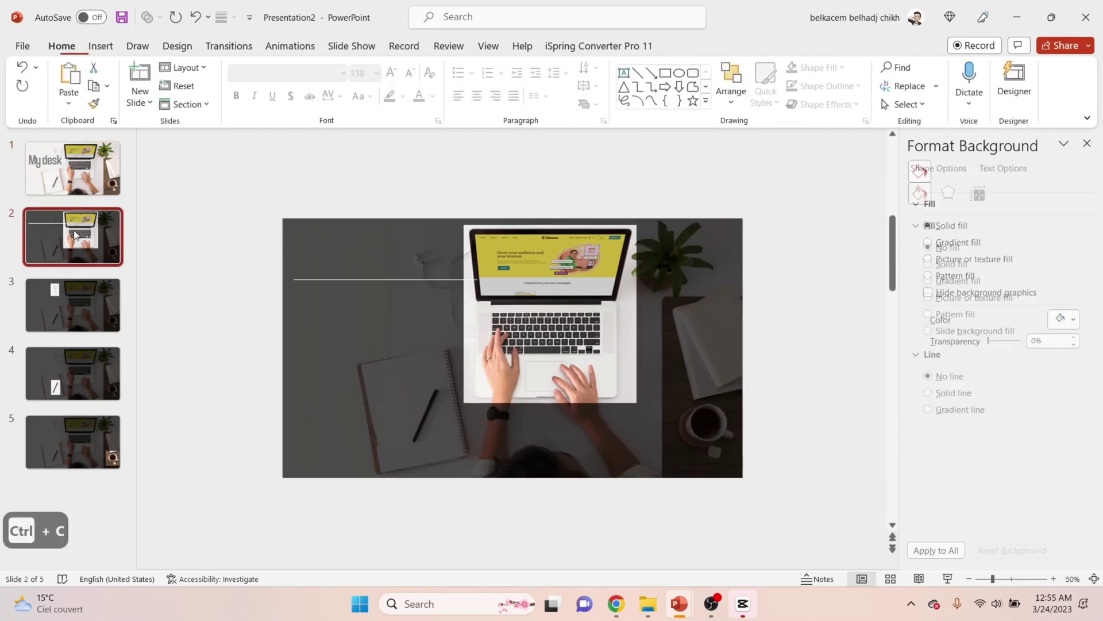
key(ctrl+v)
drag(400, 265, 399, 195)
click(412, 74)
click(412, 73)
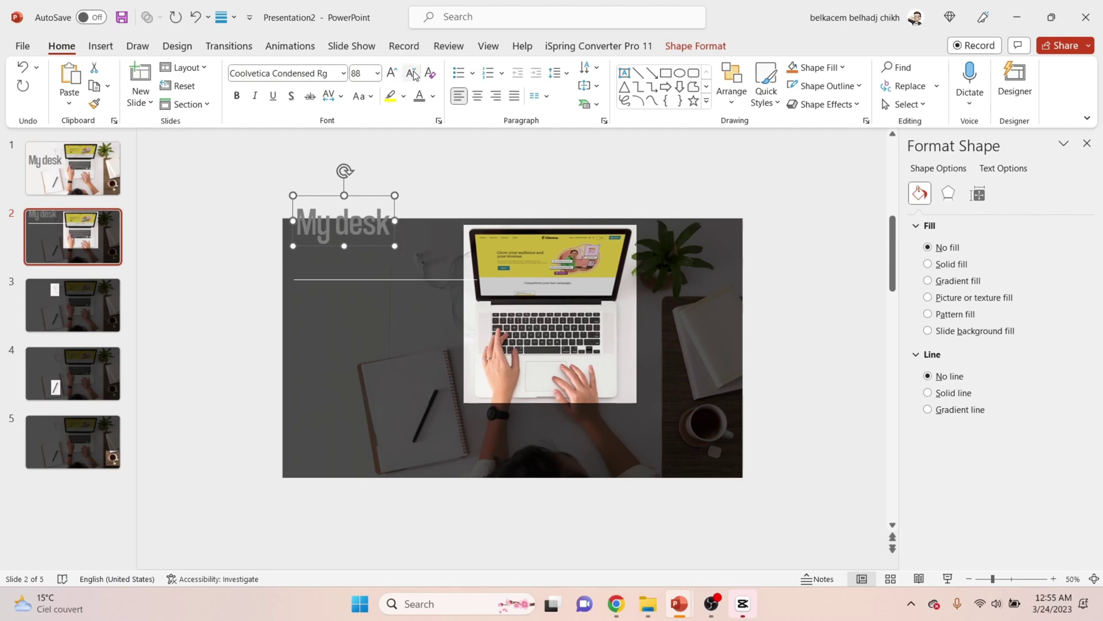
drag(381, 241, 381, 273)
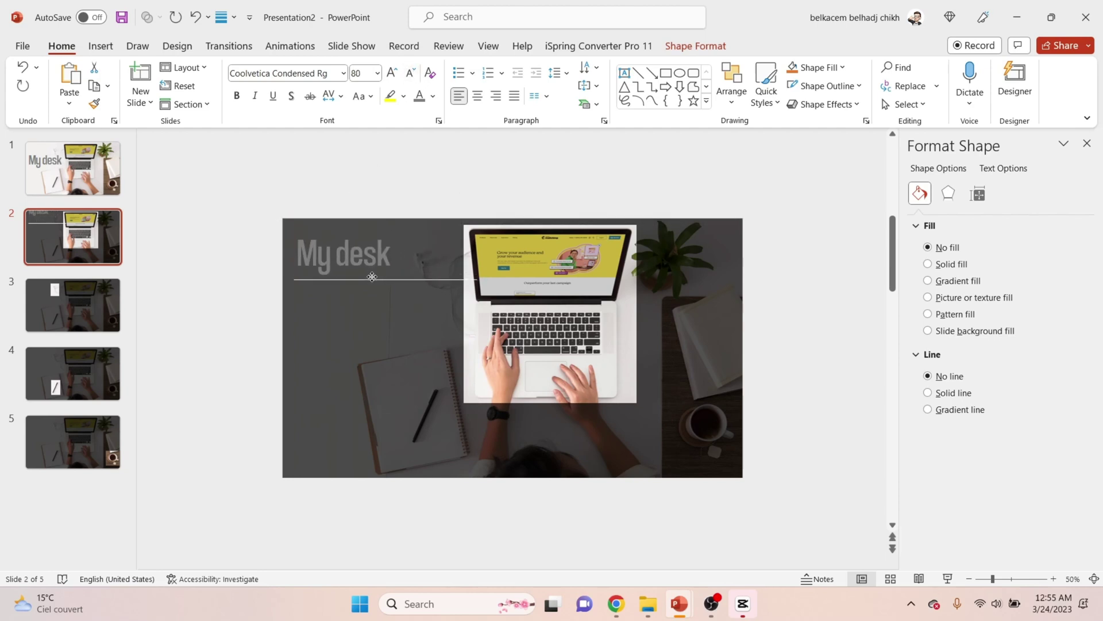
Step: Retype the pasted title as 'Laptop' and make its text white
double_click(362, 257)
key(Caps_Lock)
text(L)
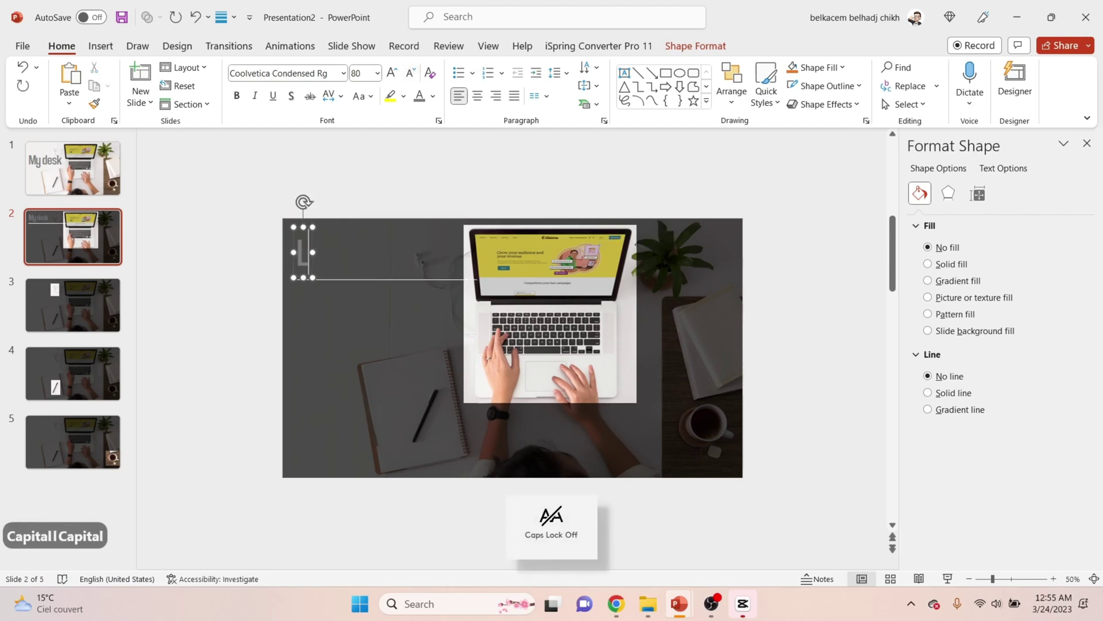
text(aptop)
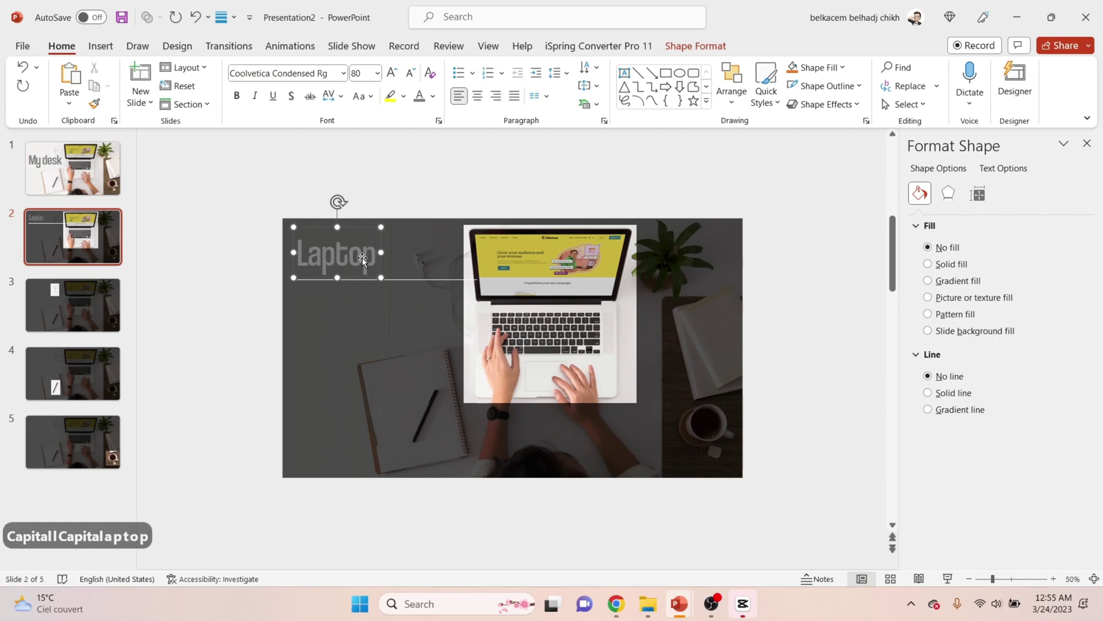
click(433, 96)
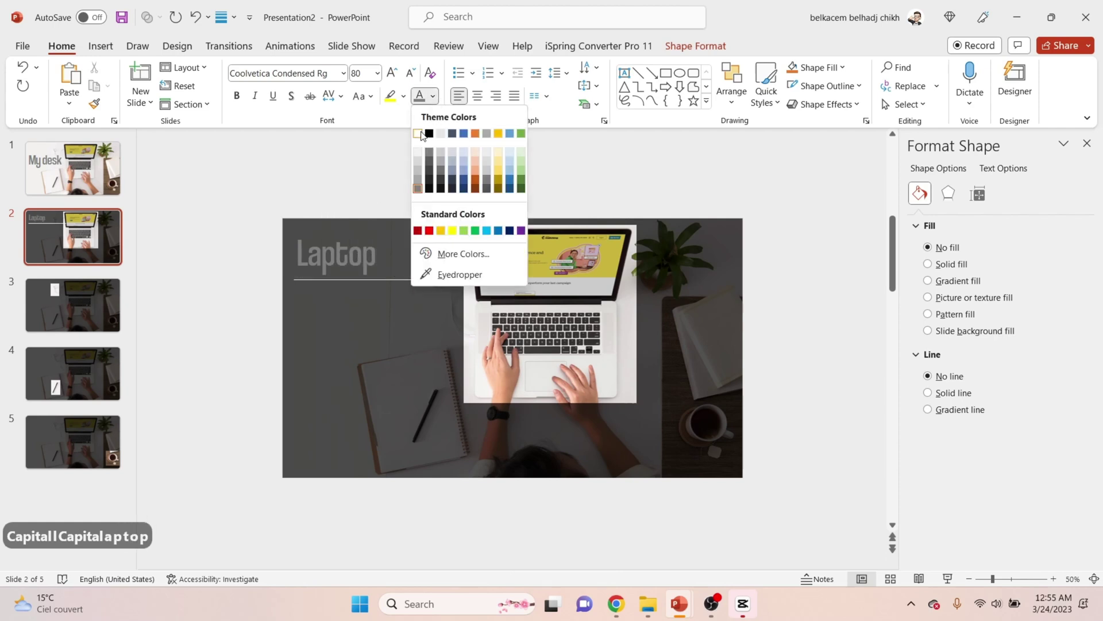
click(421, 141)
click(432, 96)
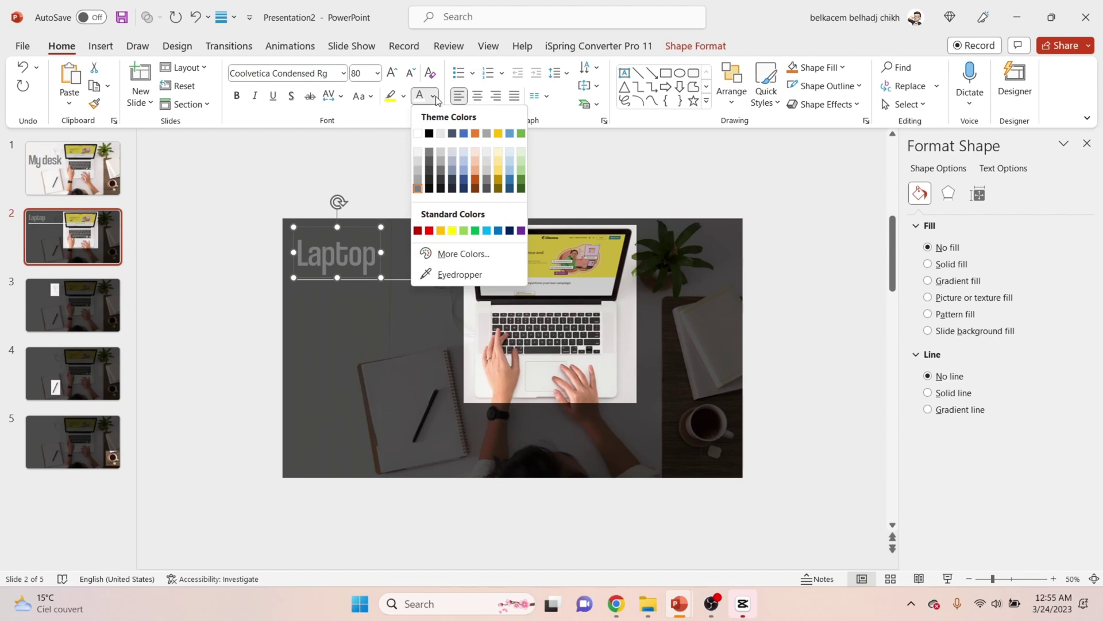
click(421, 129)
click(422, 171)
click(349, 253)
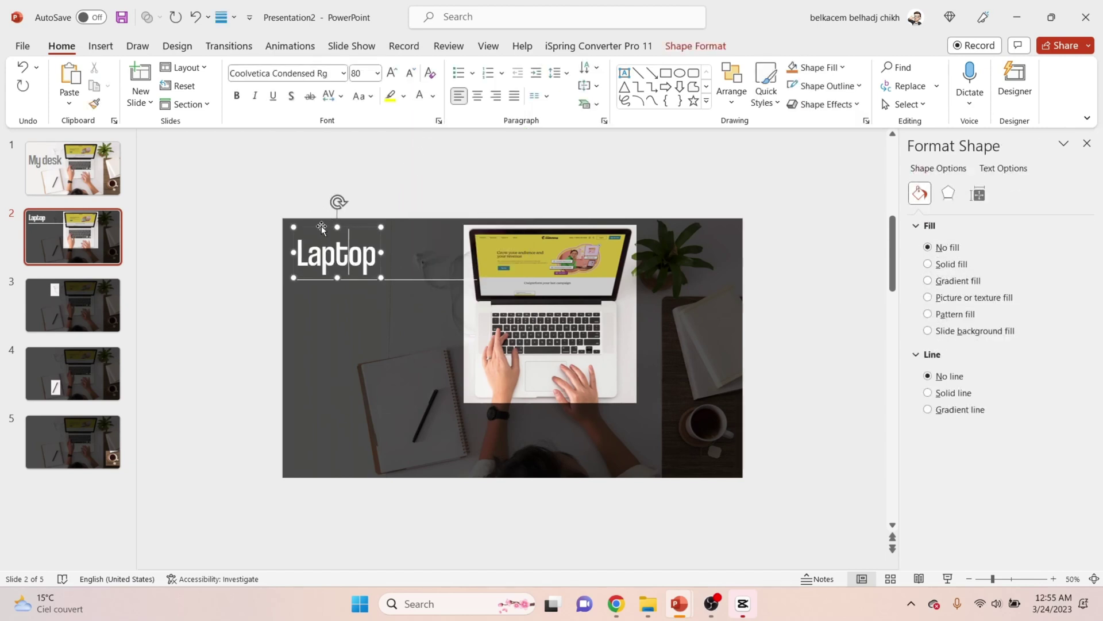
click(407, 182)
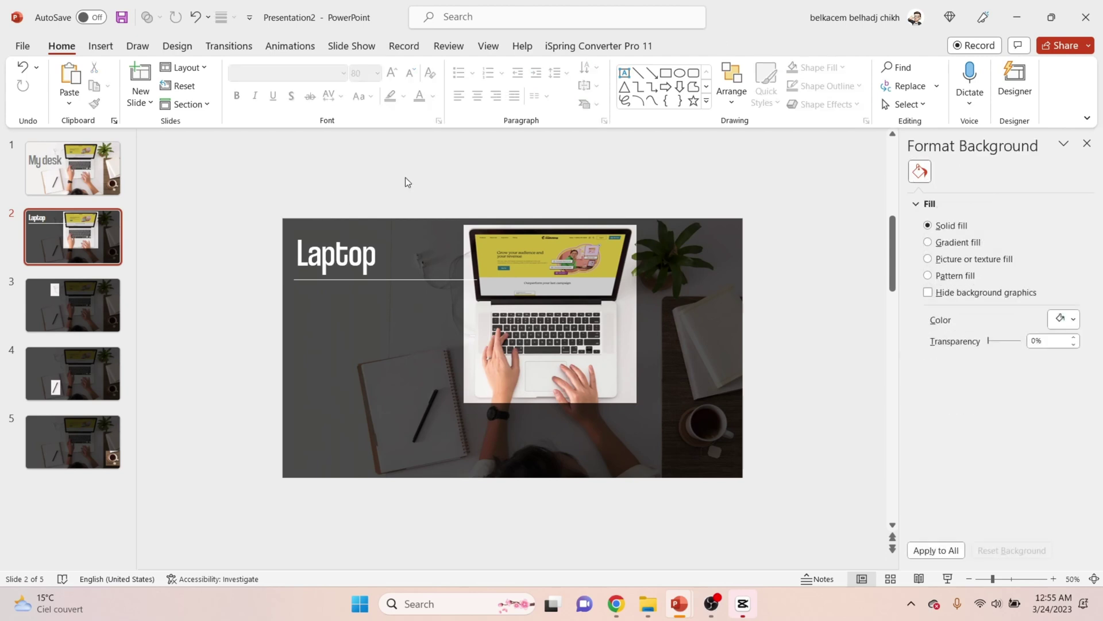
click(360, 234)
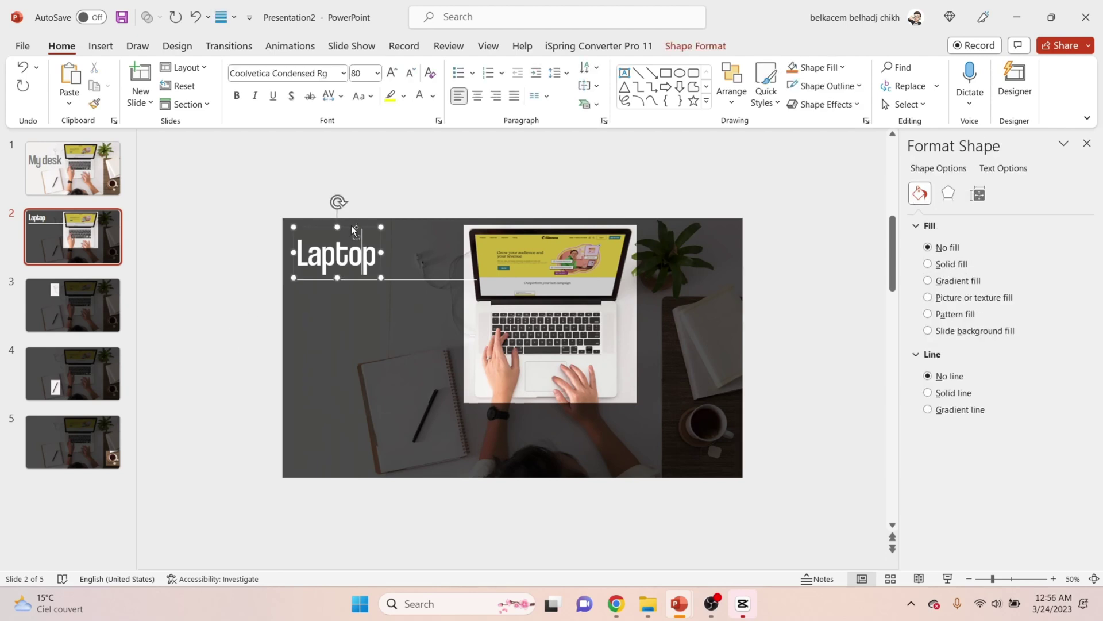
Step: Place a copy of the Laptop title below the line and shrink its text twice
ctrl+drag(354, 230, 350, 283)
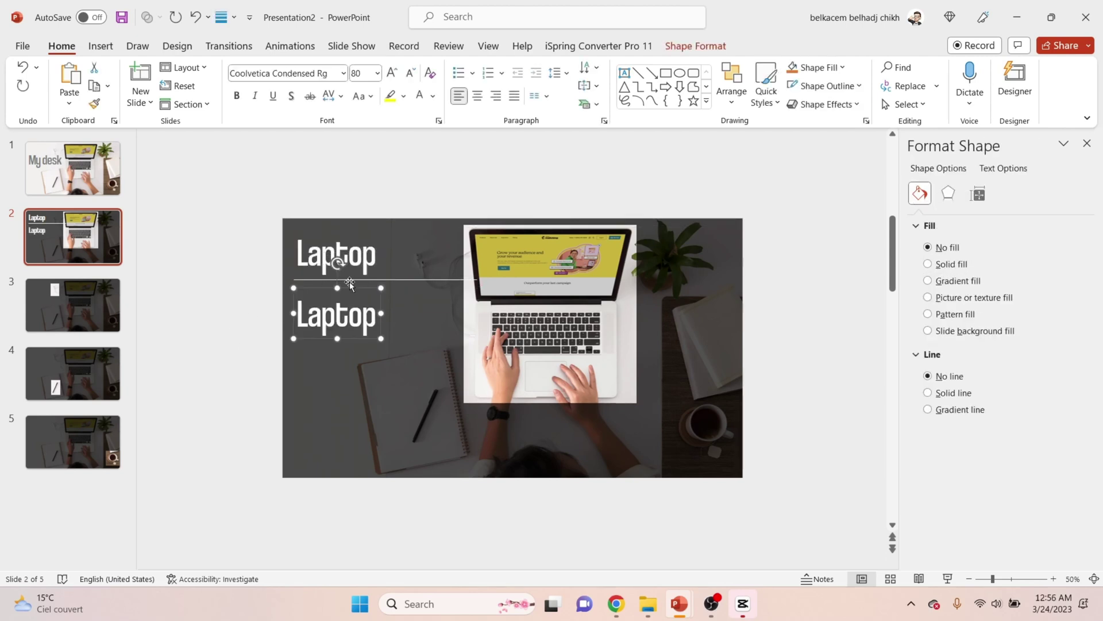
key(ctrl+bracketleft)
key(ctrl+bracketleft)
key(ctrl+bracketleft)
key(ctrl+bracketleft)
key(ctrl+bracketleft)
key(ctrl+bracketleft)
key(ctrl+bracketleft)
key(ctrl+bracketleft)
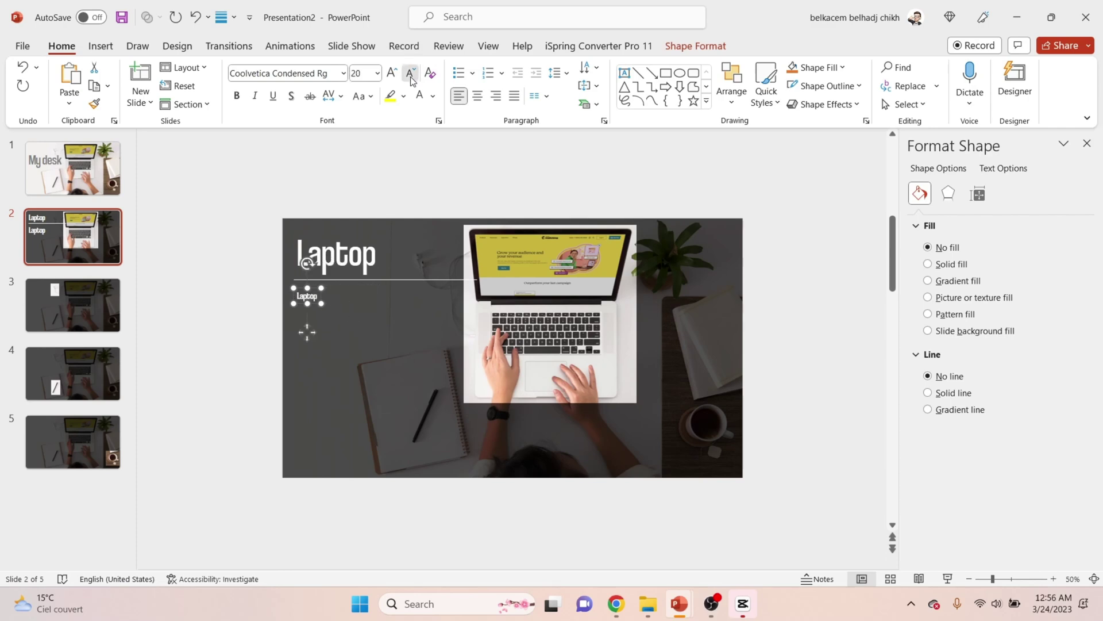
key(ctrl+bracketleft)
key(ctrl+bracketleft)
click(311, 323)
click(309, 324)
Step: Replace the small box's text with a =lorem(1) placeholder paragraph, narrowed to wrap under the title
ctrl+scroll(309, 324, up, 5)
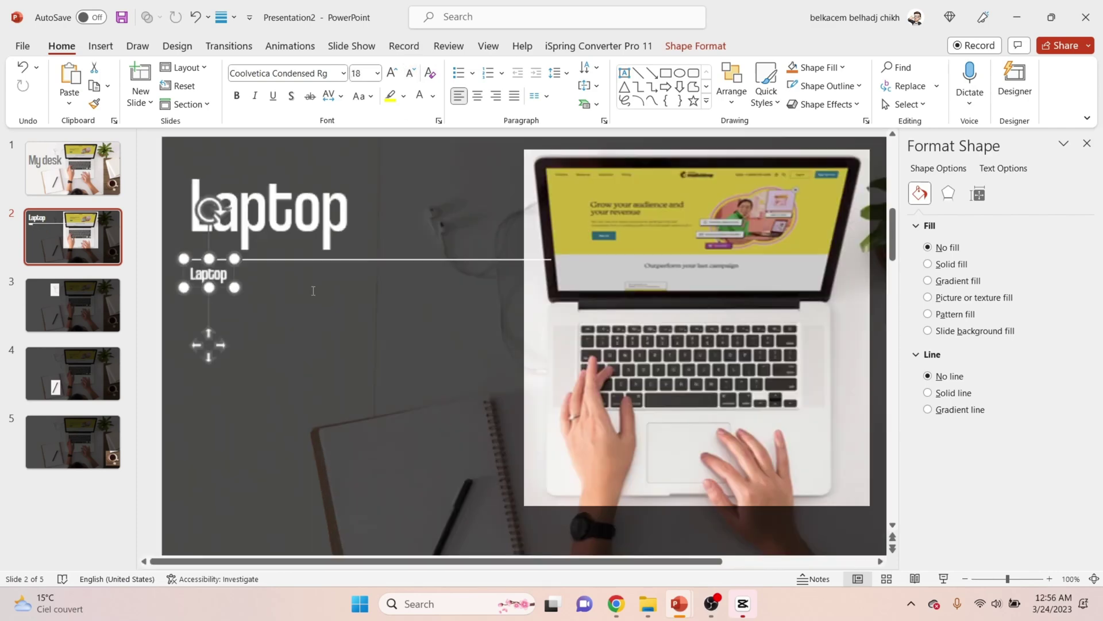
ctrl+scroll(309, 325, up, 5)
double_click(351, 354)
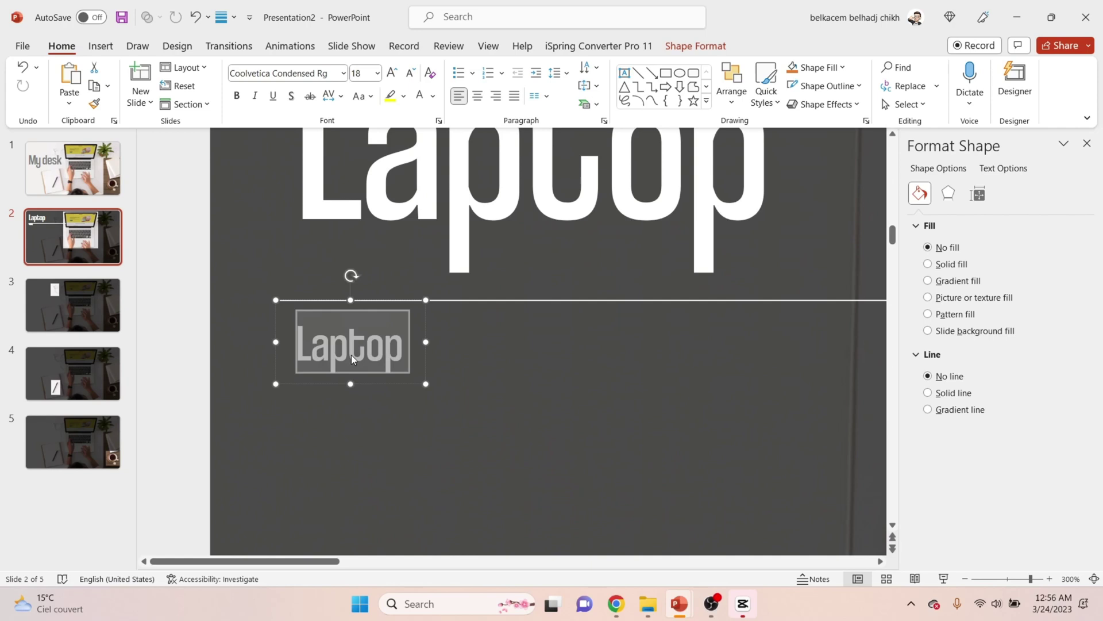
text(+lo)
key(BackSpace)
key(BackSpace)
key(BackSpace)
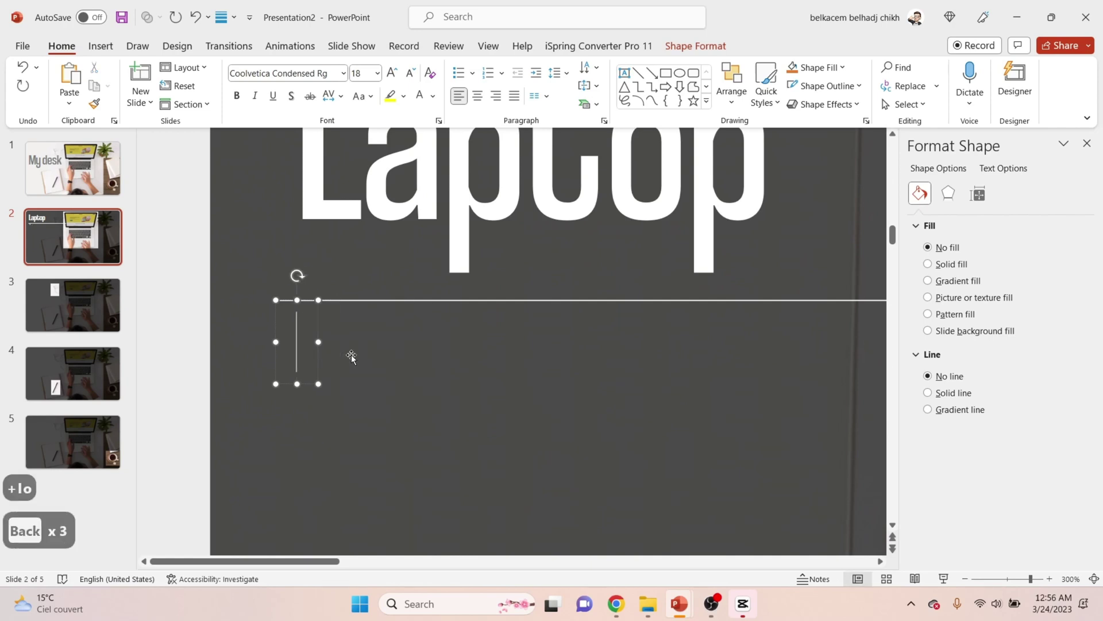
text(=lorem)
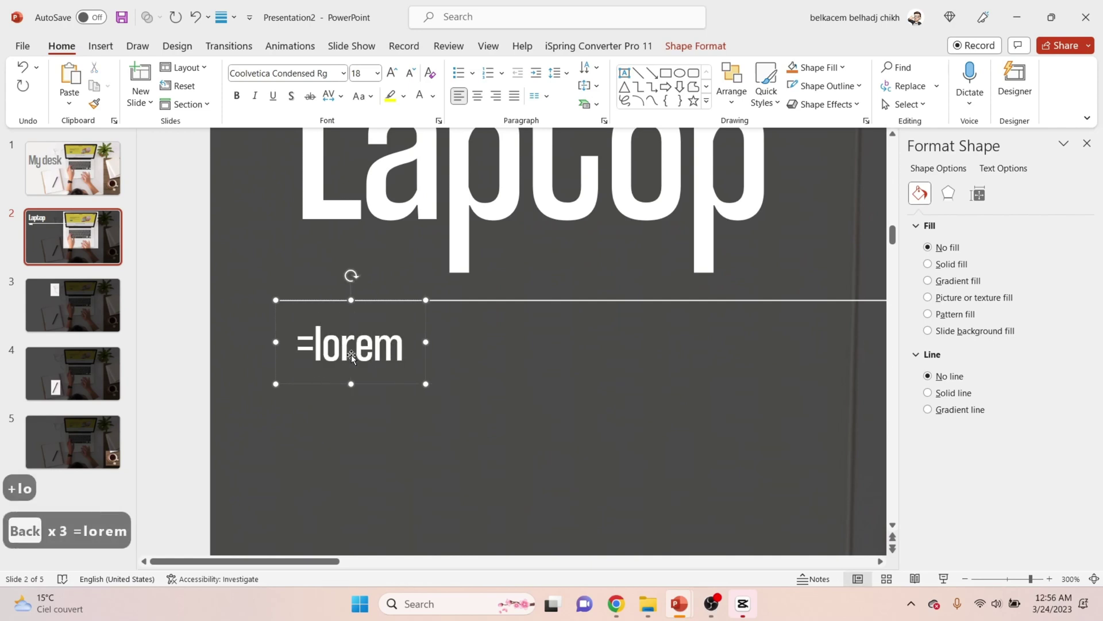
text((1))
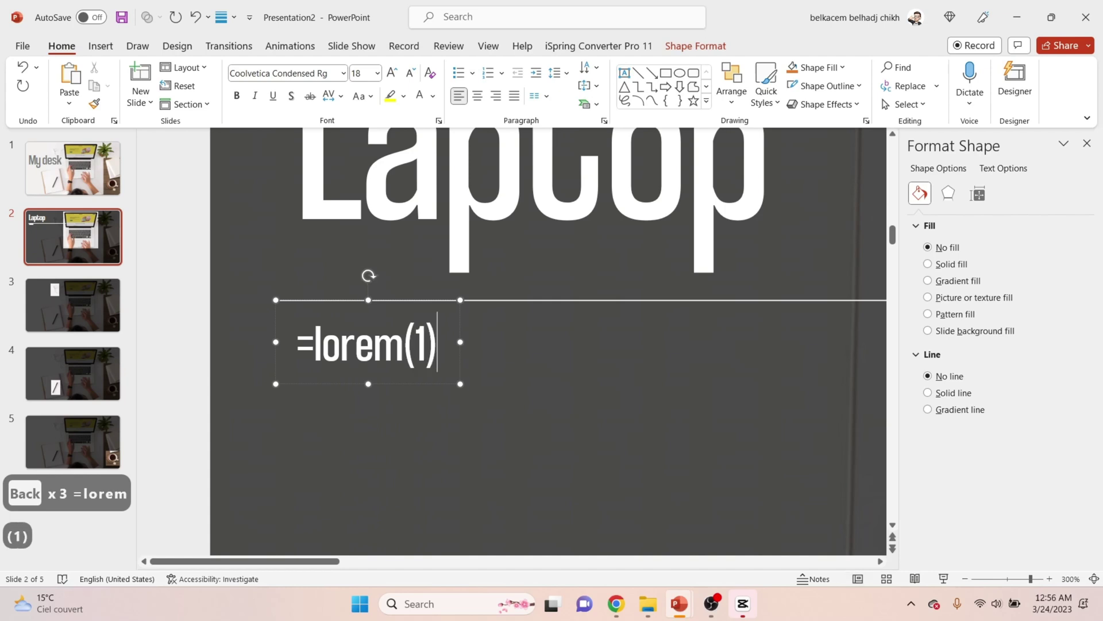
key(Return)
scroll(347, 337, down, 5)
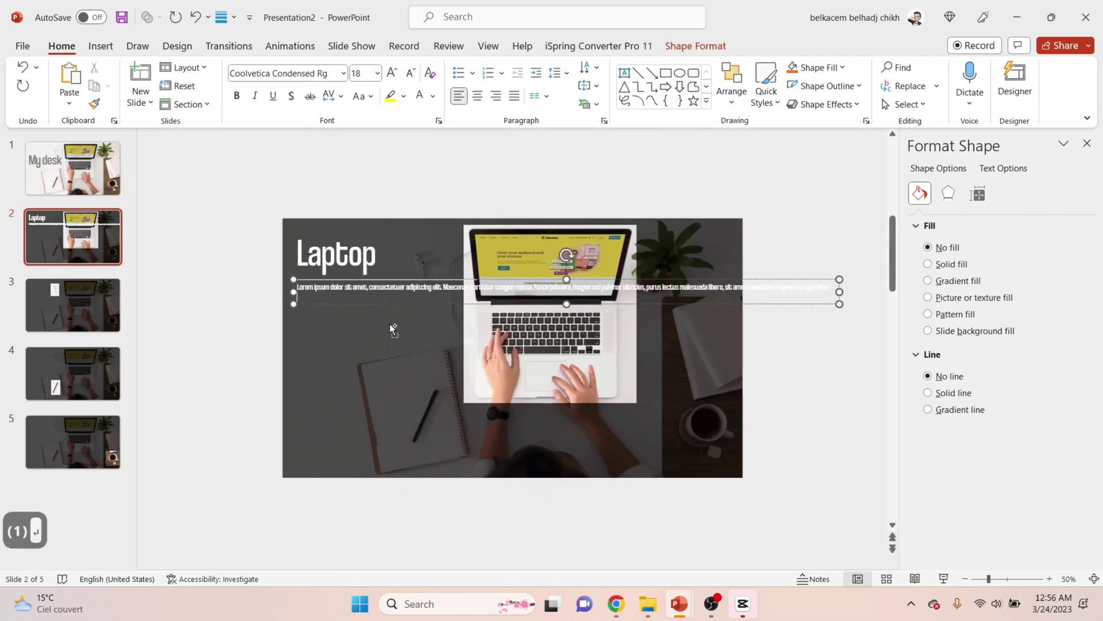
drag(839, 291, 449, 307)
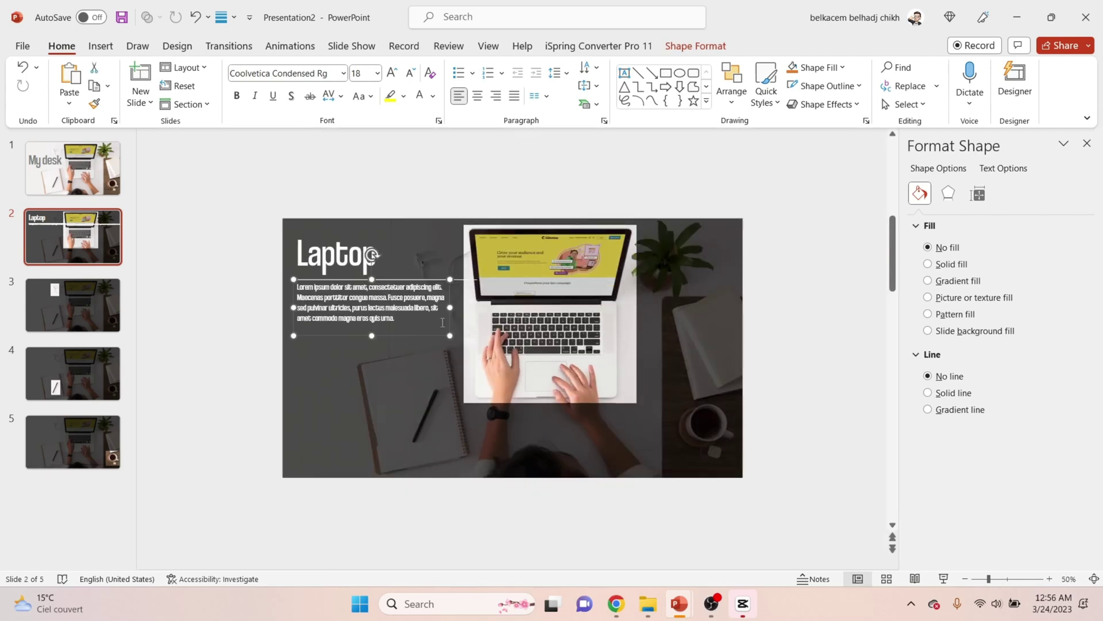
Step: Set the paragraph font to Poppins and reduce its size by two steps
click(314, 74)
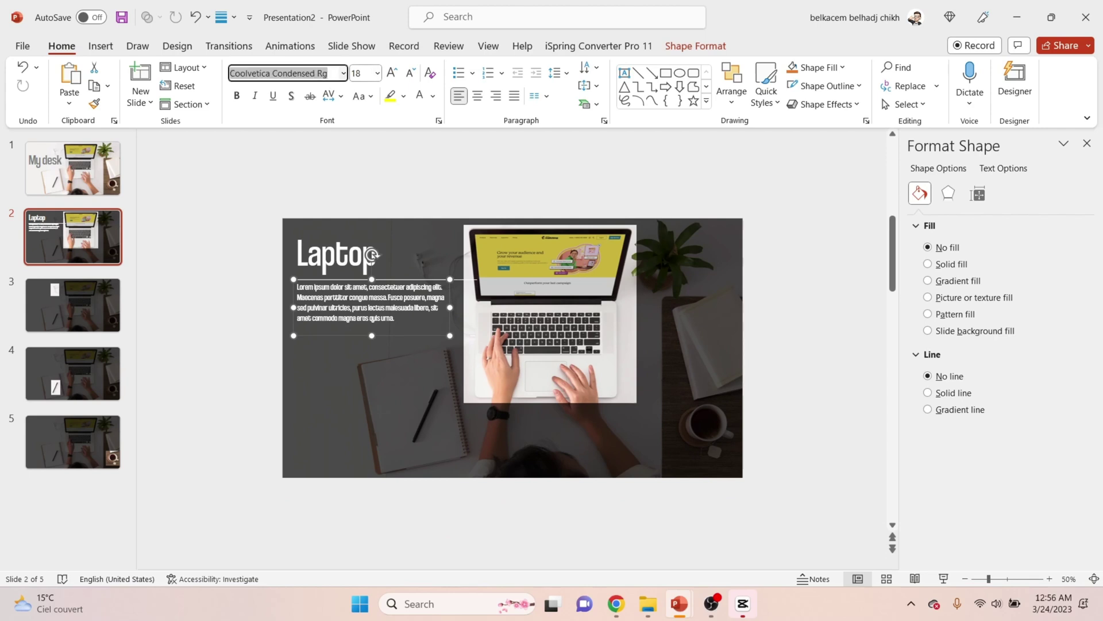
text(popp)
key(Return)
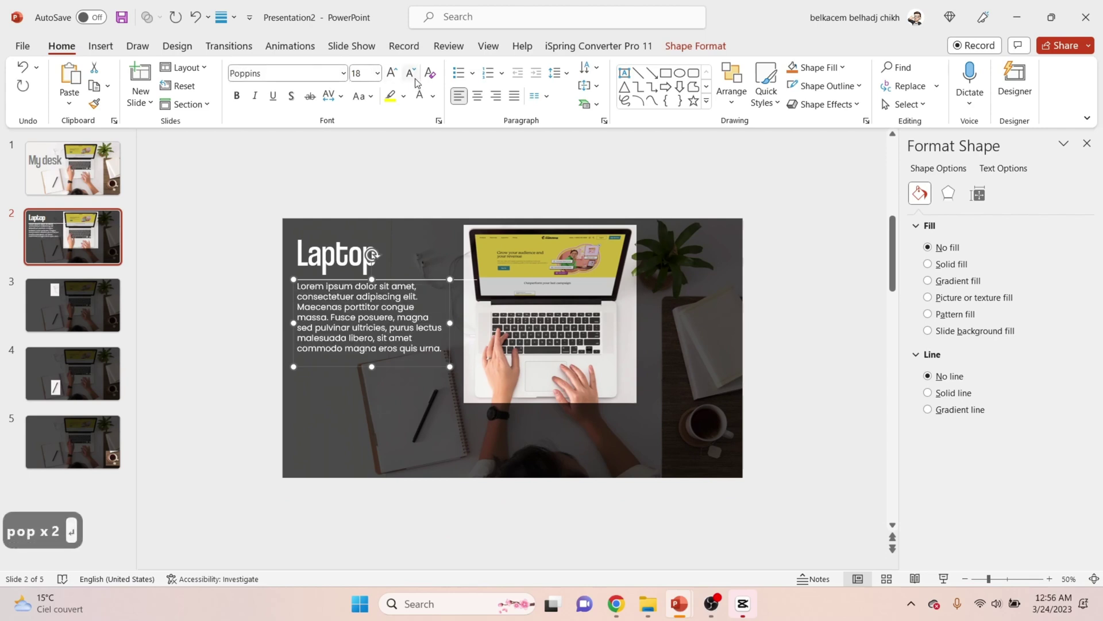
click(411, 74)
click(411, 73)
click(412, 74)
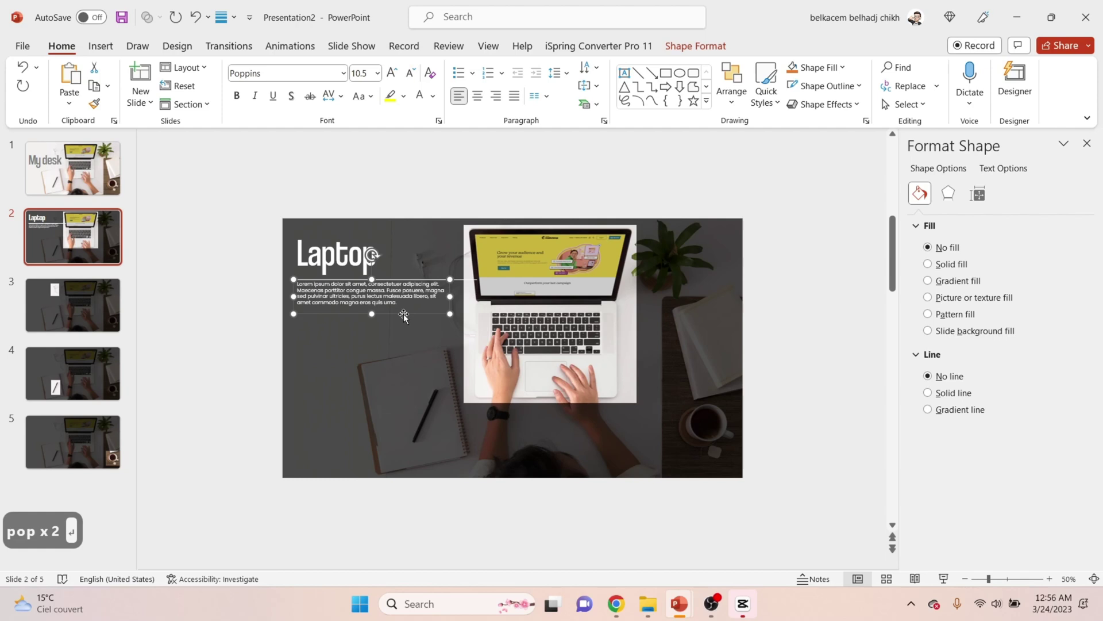
click(224, 224)
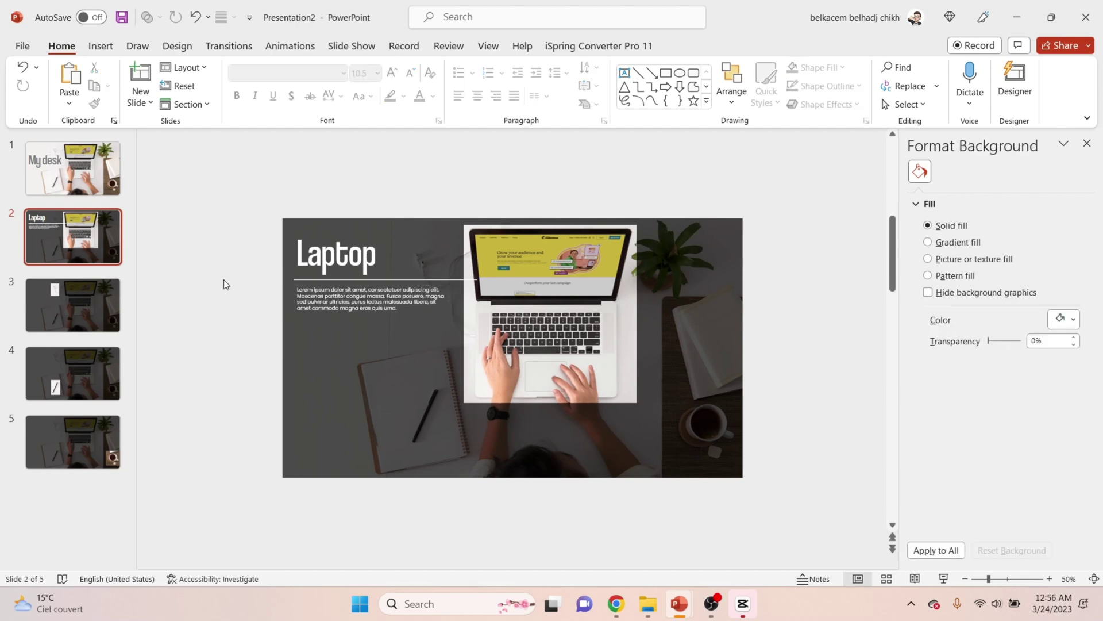
Step: Copy slide 2's connector line onto slide 3 and move it lower
click(387, 279)
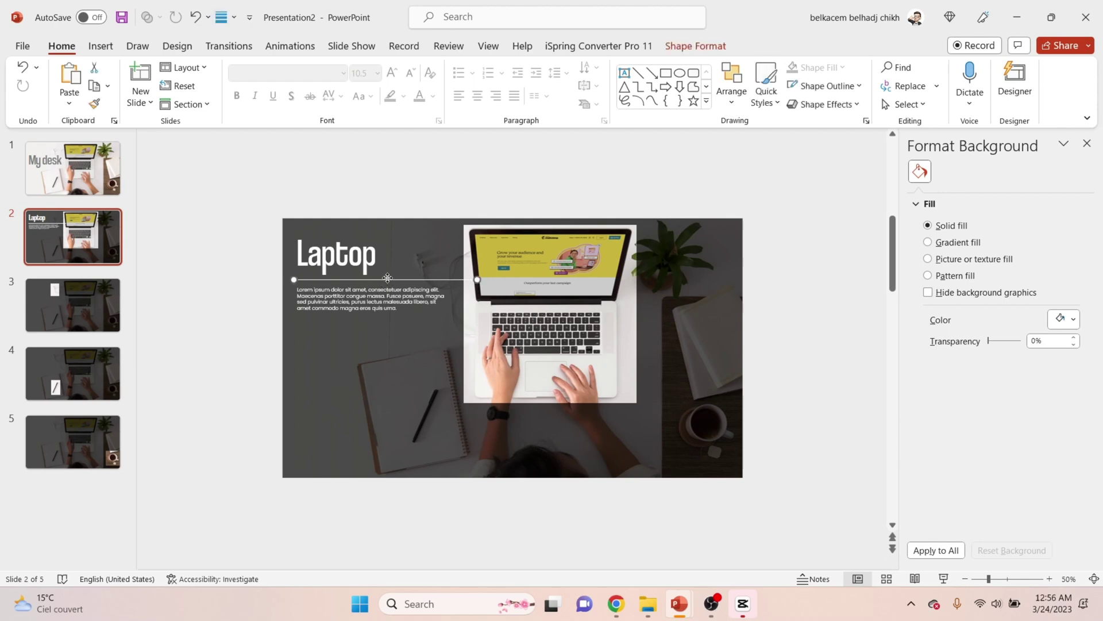
key(ctrl+c)
click(122, 325)
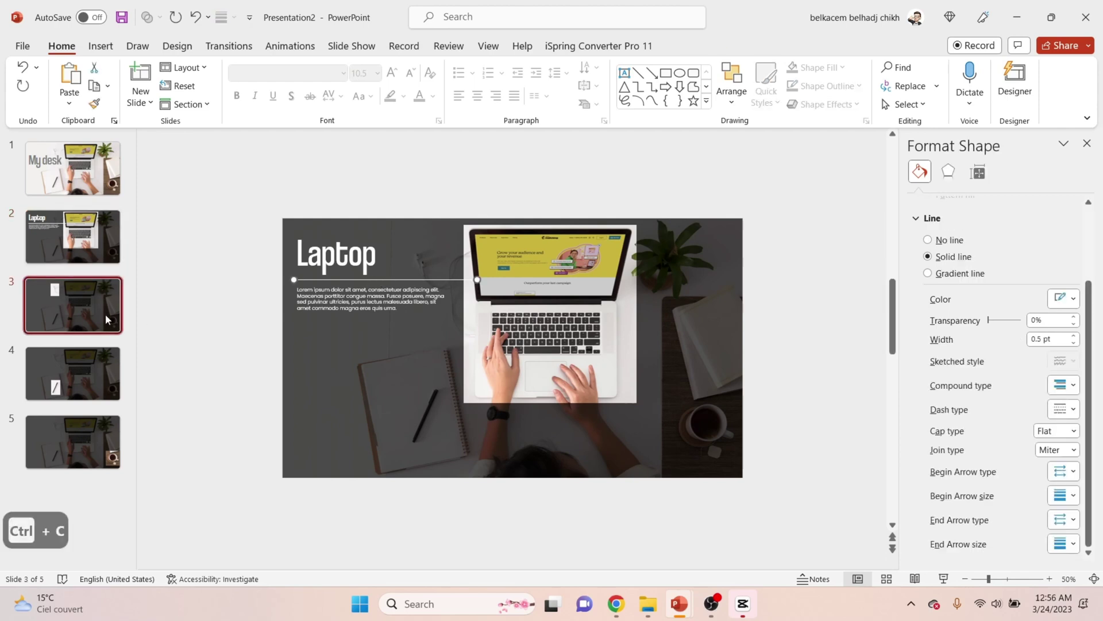
key(ctrl+v)
drag(385, 282, 387, 360)
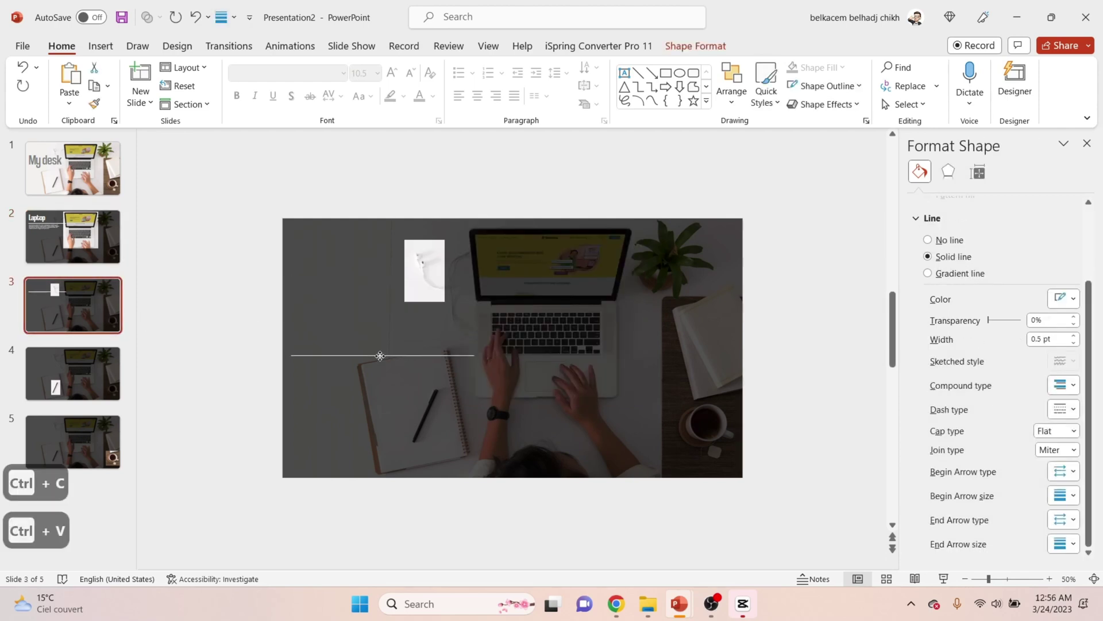
Step: Duplicate the line and angle the copy up toward the earphones picture
click(409, 358)
click(353, 357)
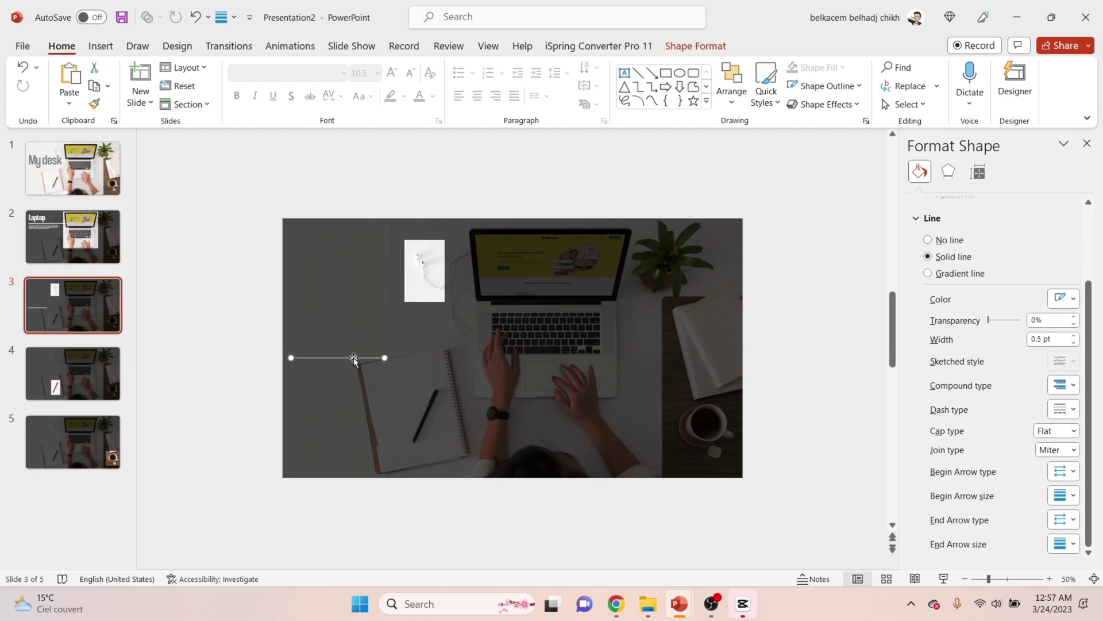
key(ctrl+d)
mouse_move(366, 363)
mouse_down()
mouse_move(444, 356)
mouse_move(416, 310)
mouse_up()
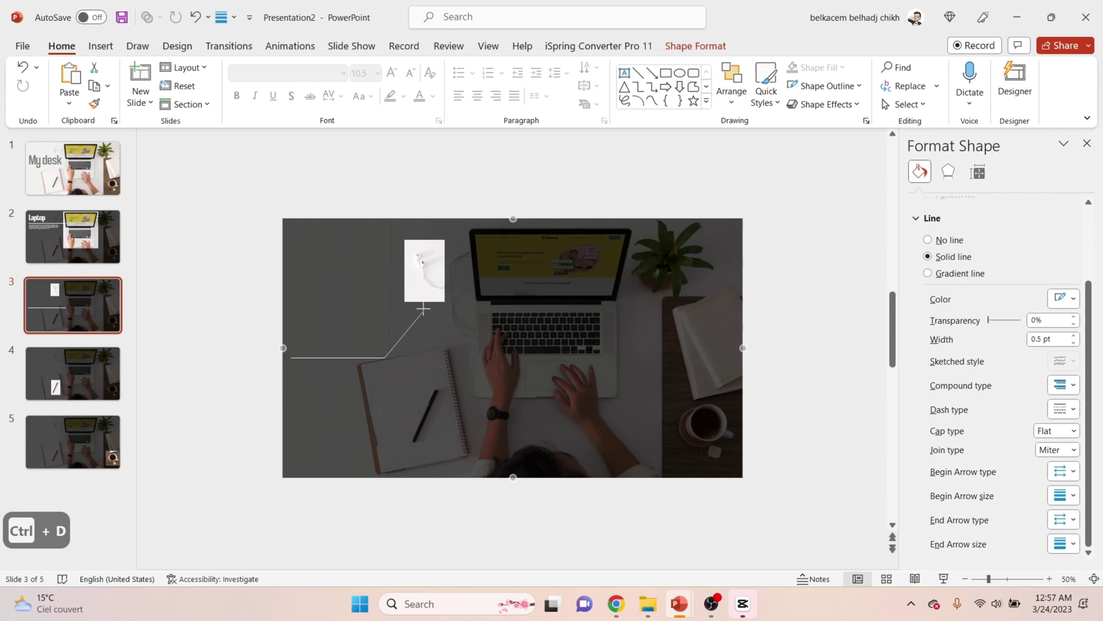
Step: Copy the Laptop title and paragraph from slide 2 onto slide 3, positioned beside the line
click(108, 236)
click(345, 253)
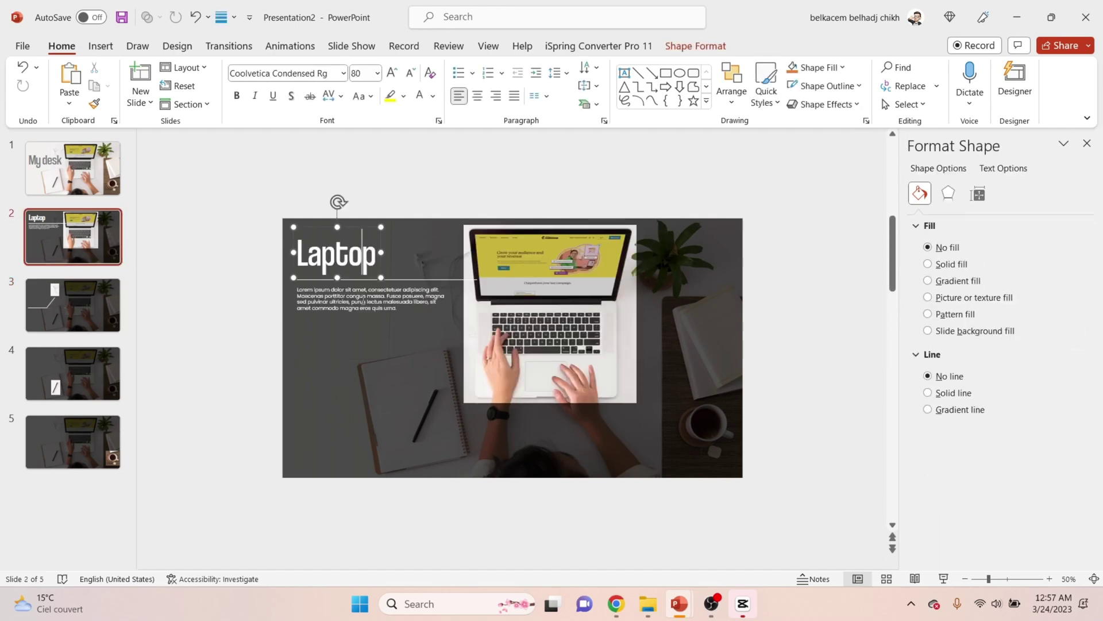
shift+click(368, 299)
key(ctrl+c)
click(83, 322)
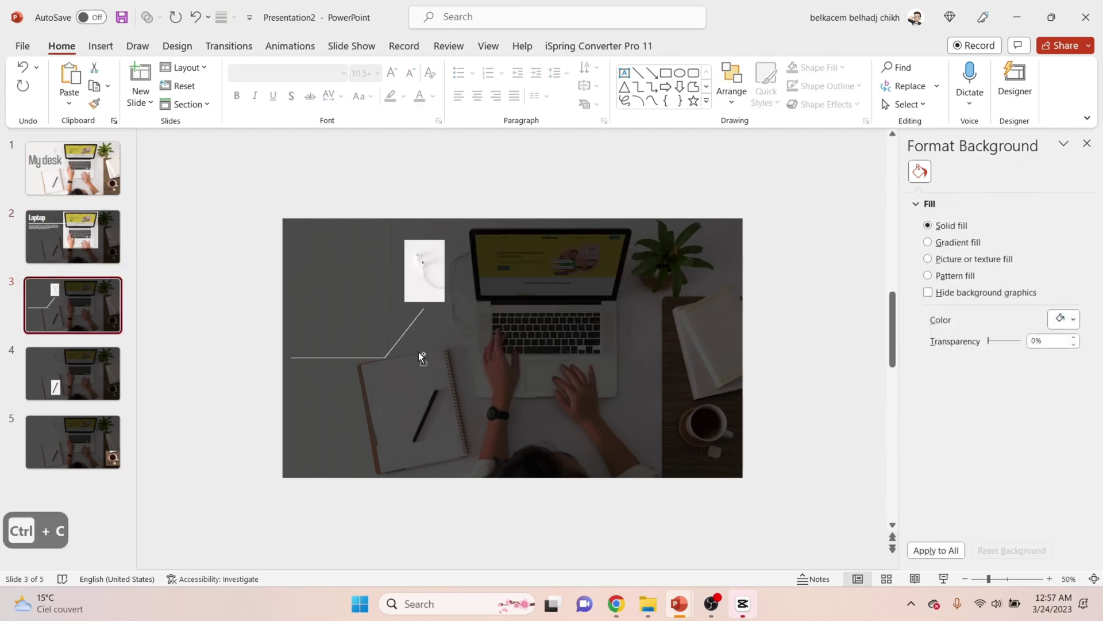
key(ctrl+v)
drag(388, 328, 393, 410)
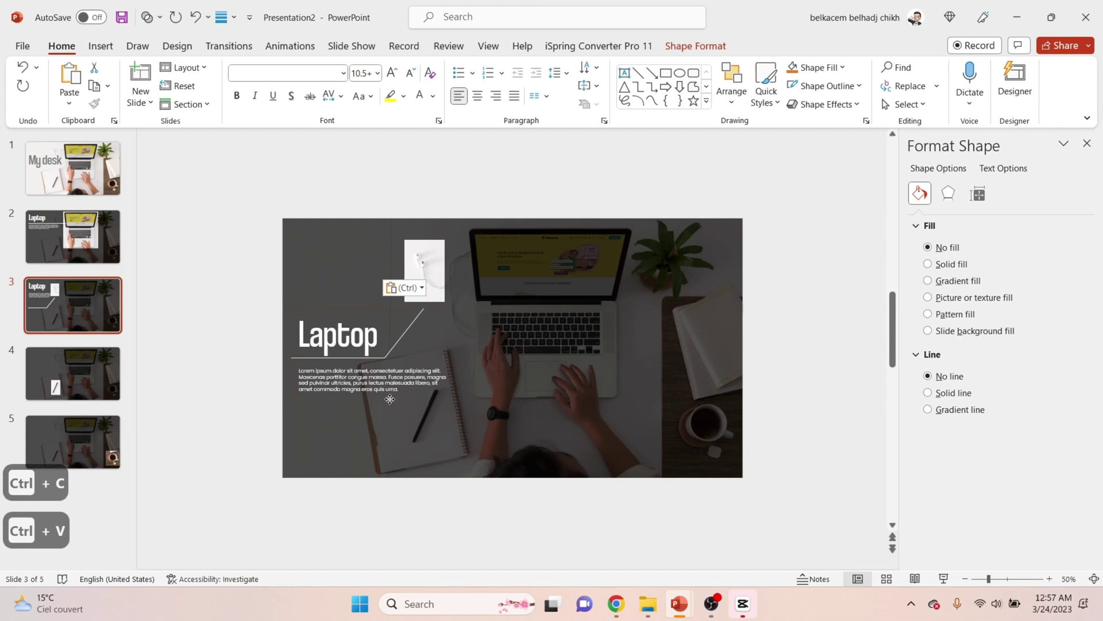
Step: Retype the pasted title as 'earphones'
click(220, 298)
click(366, 345)
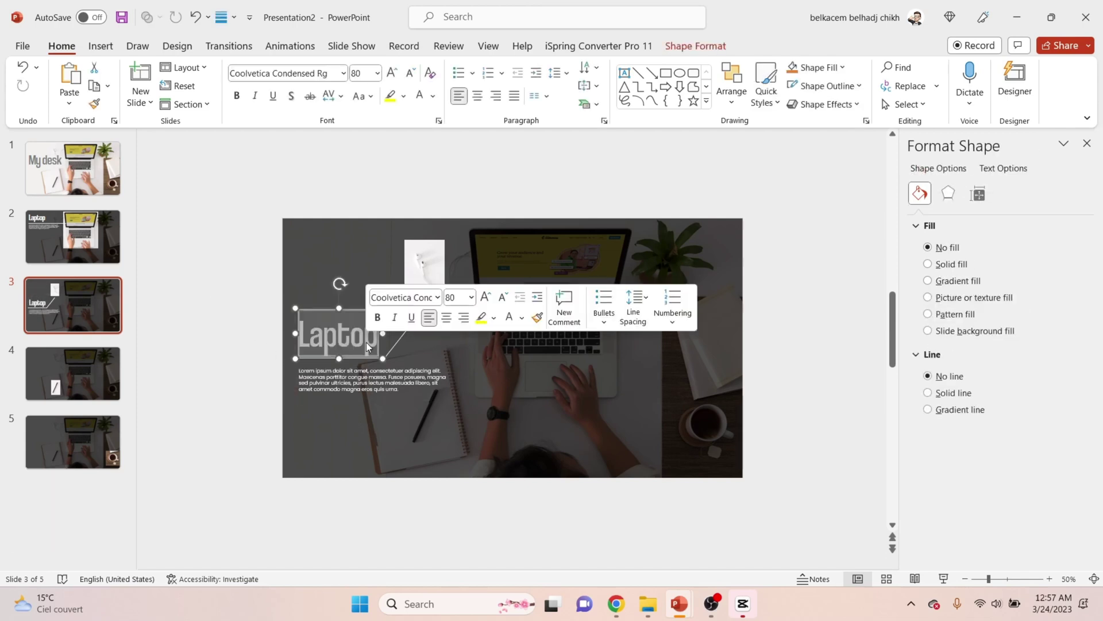
text(earphon)
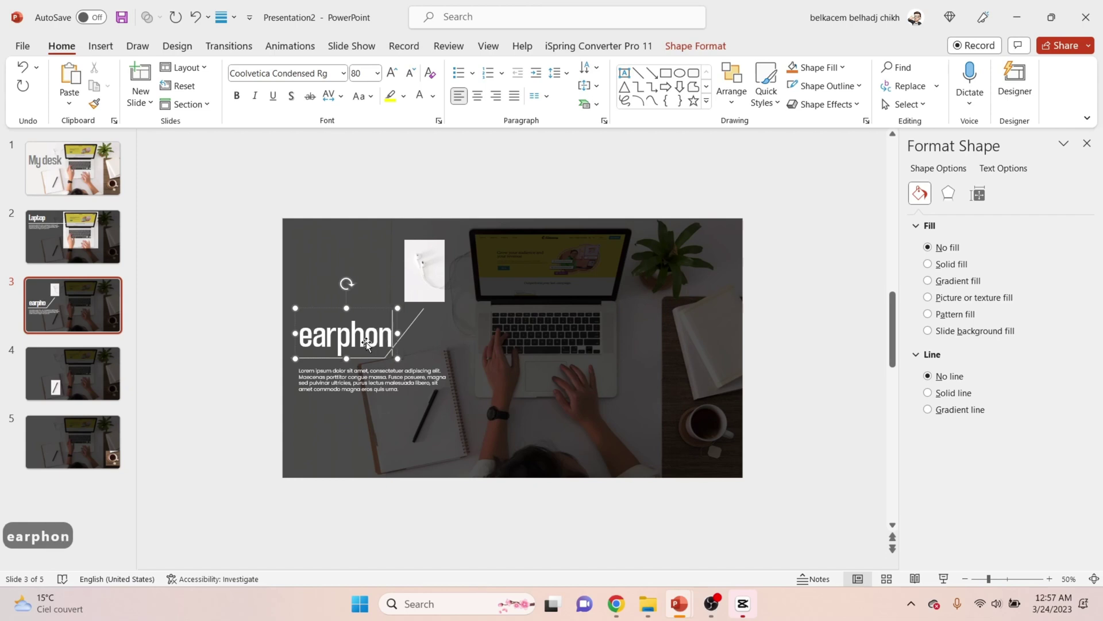
text(es)
scroll(373, 315, up, 3)
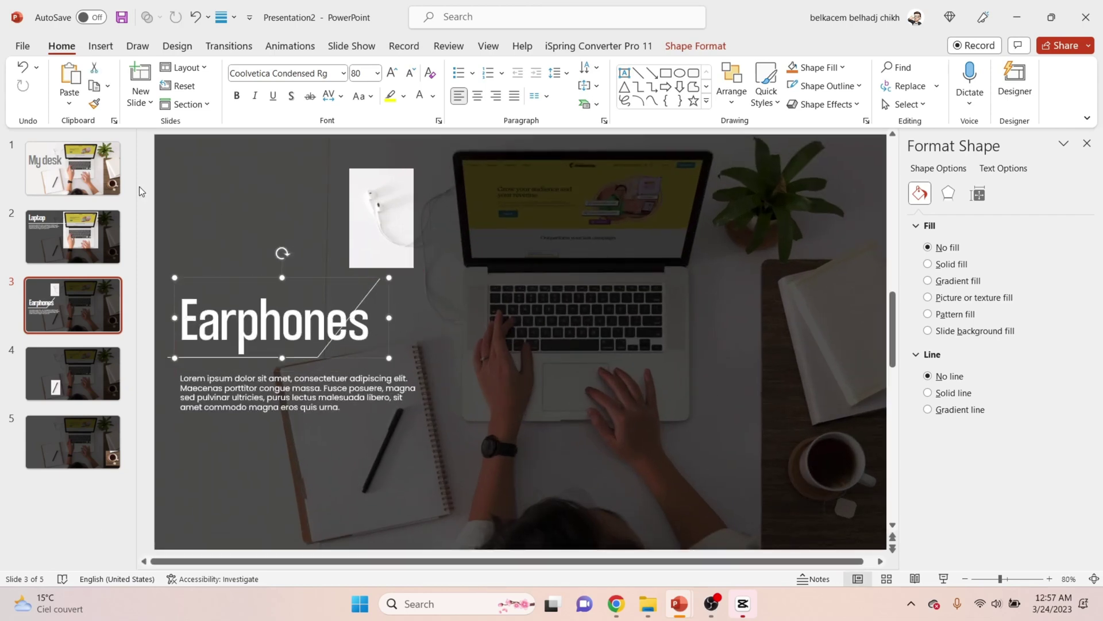
Step: Nudge the Earphones title upward and lengthen the horizontal line to the right
click(249, 252)
click(381, 279)
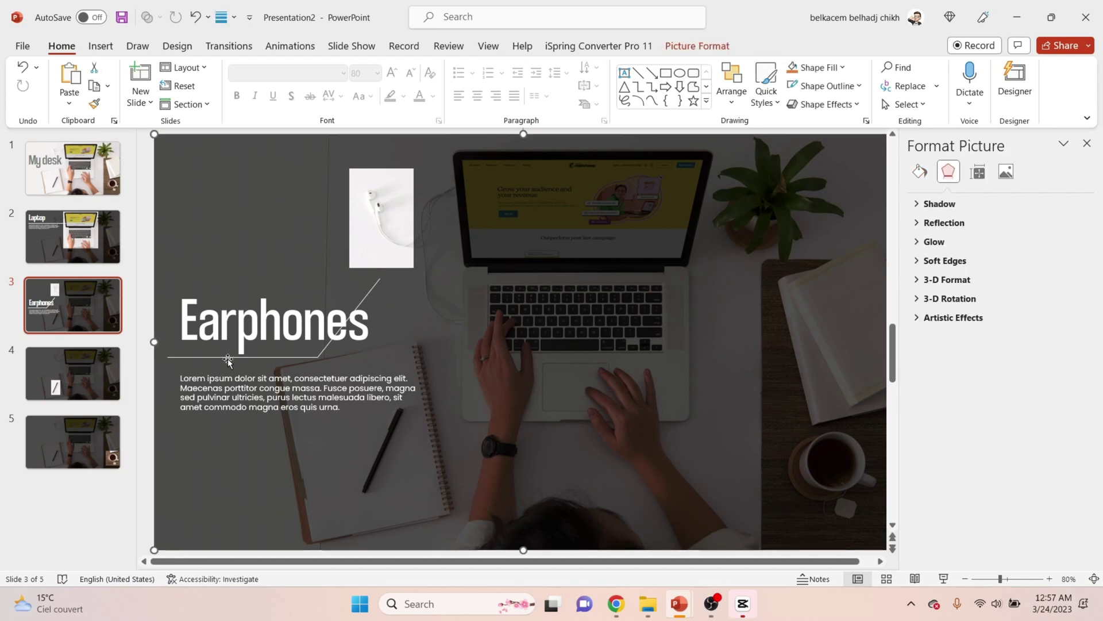
click(204, 358)
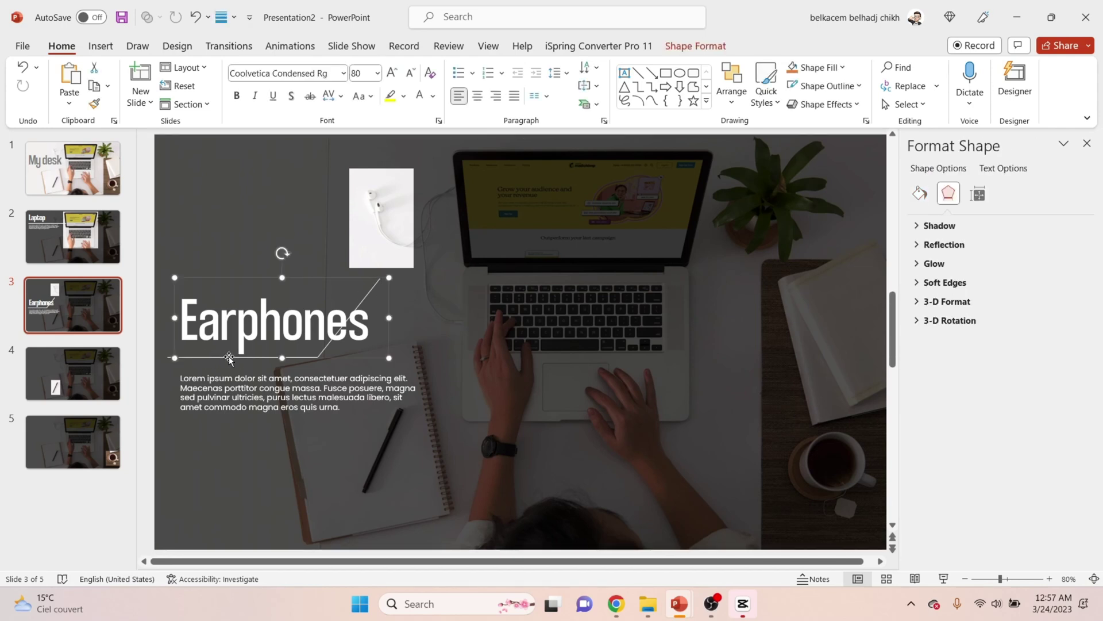
drag(229, 359, 229, 351)
click(317, 357)
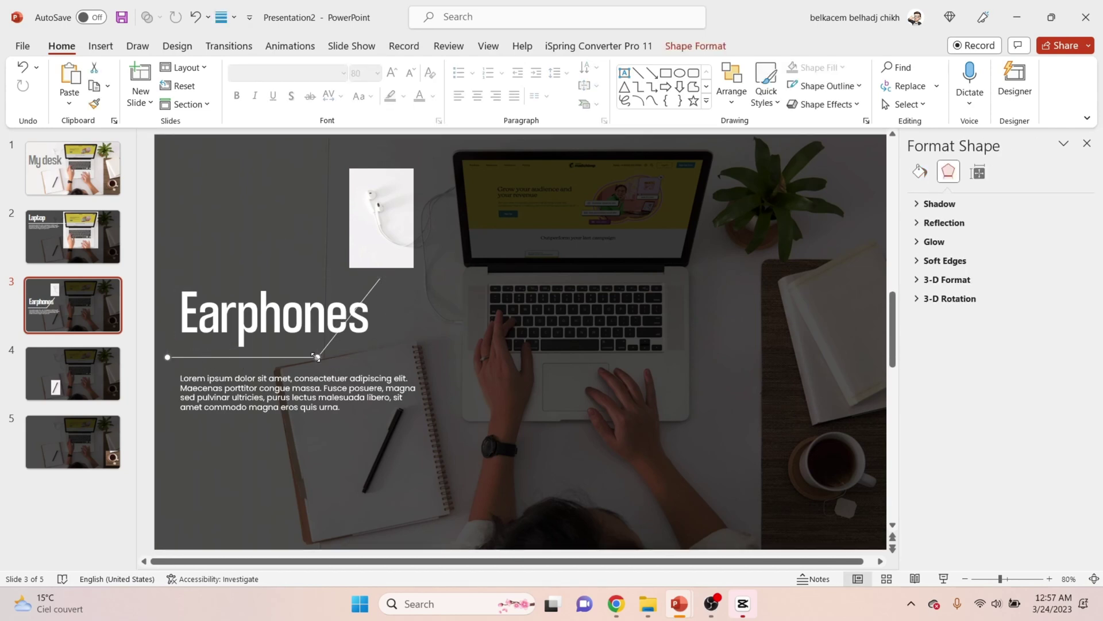
drag(316, 357, 374, 357)
Step: Join the angled line to the horizontal line's end and reposition the Earphones title
click(380, 280)
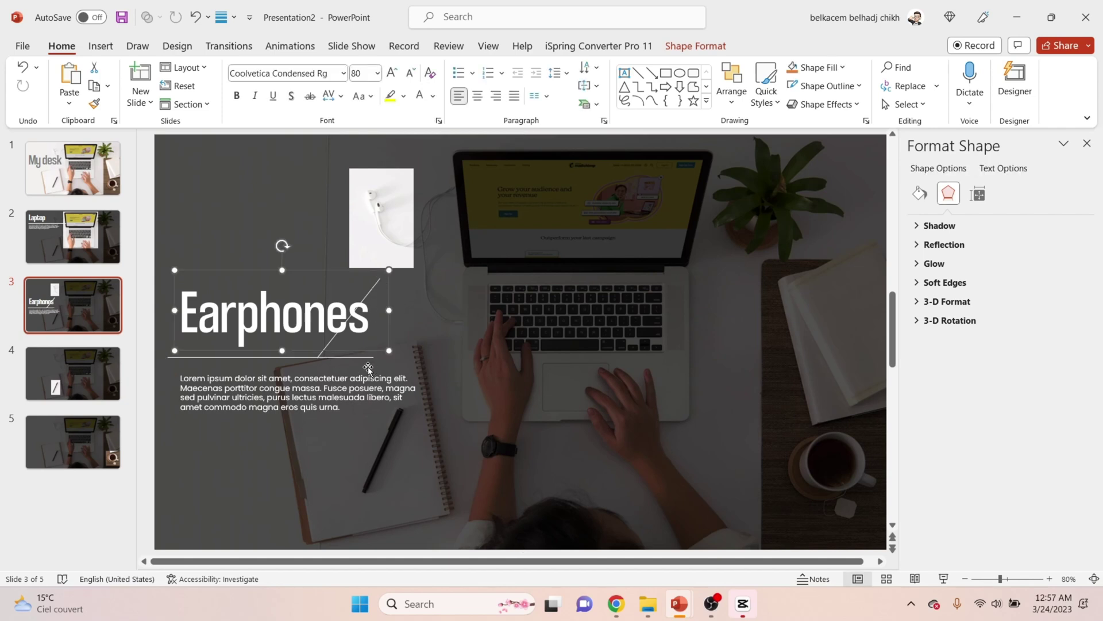
mouse_move(364, 351)
mouse_down()
mouse_move(308, 352)
mouse_move(374, 357)
mouse_up()
click(323, 357)
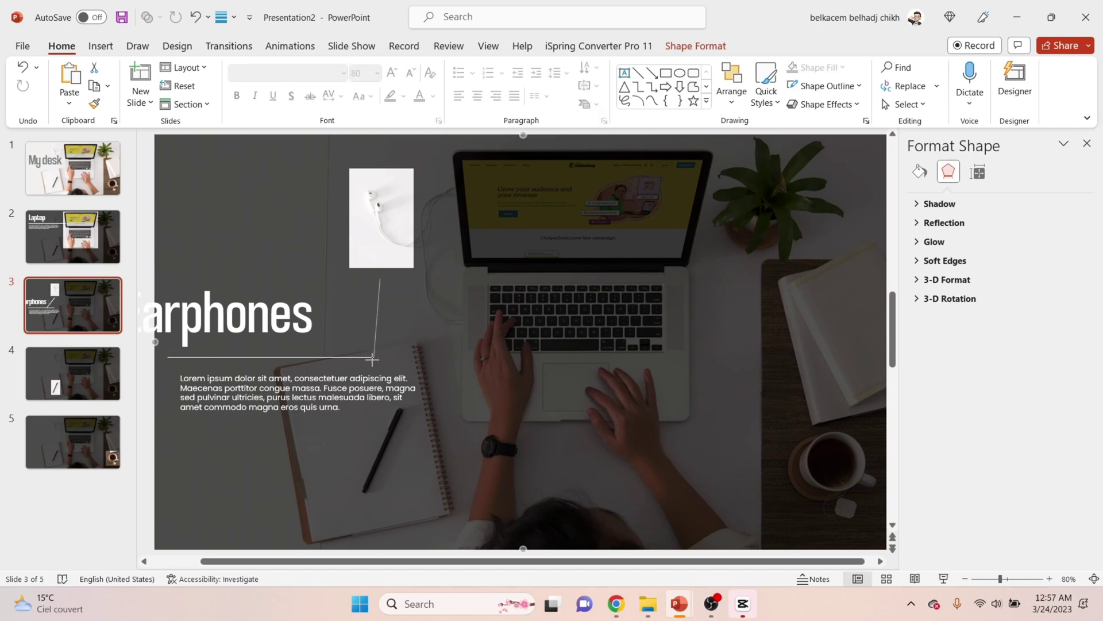
drag(379, 279, 413, 268)
click(247, 352)
drag(247, 351, 301, 352)
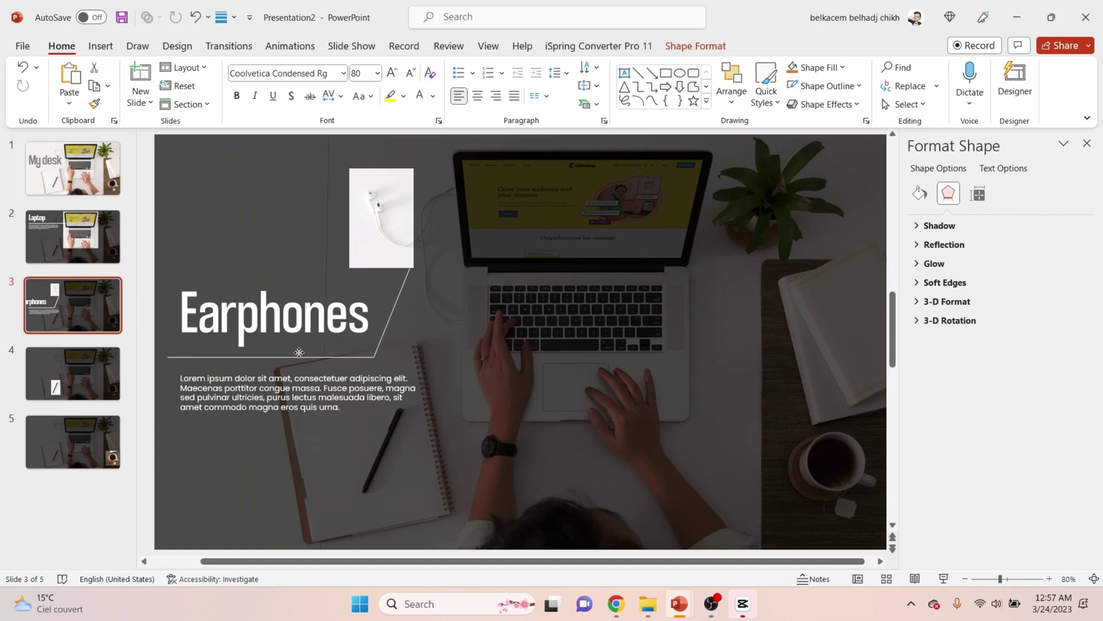
scroll(298, 353, down, 3)
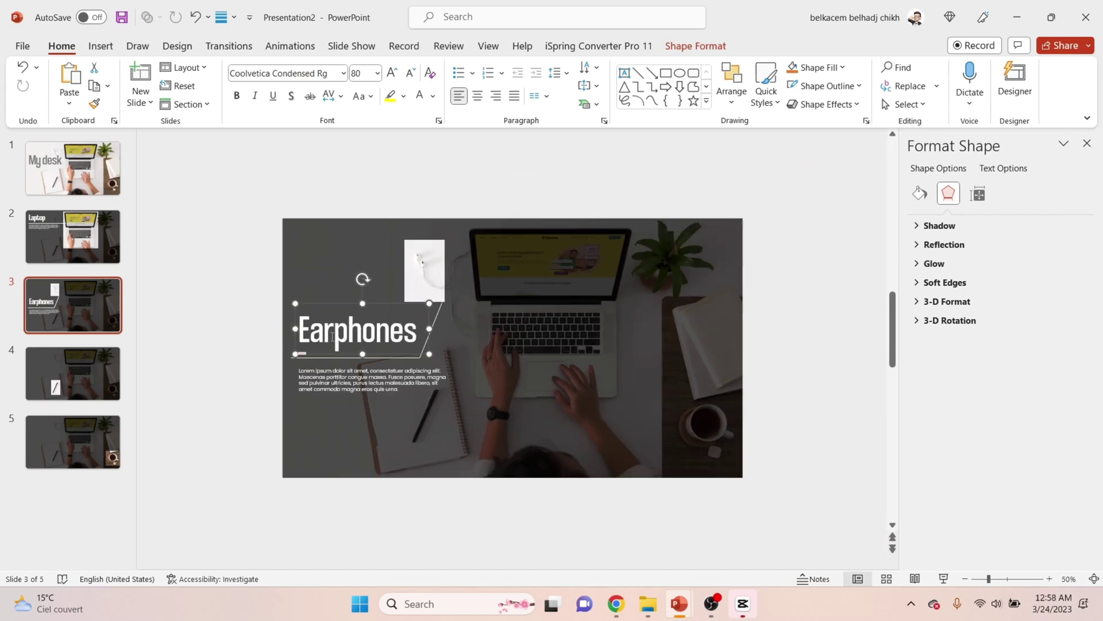
Step: Copy the Earphones title and paragraph from slide 3 onto slide 4
click(36, 375)
click(74, 322)
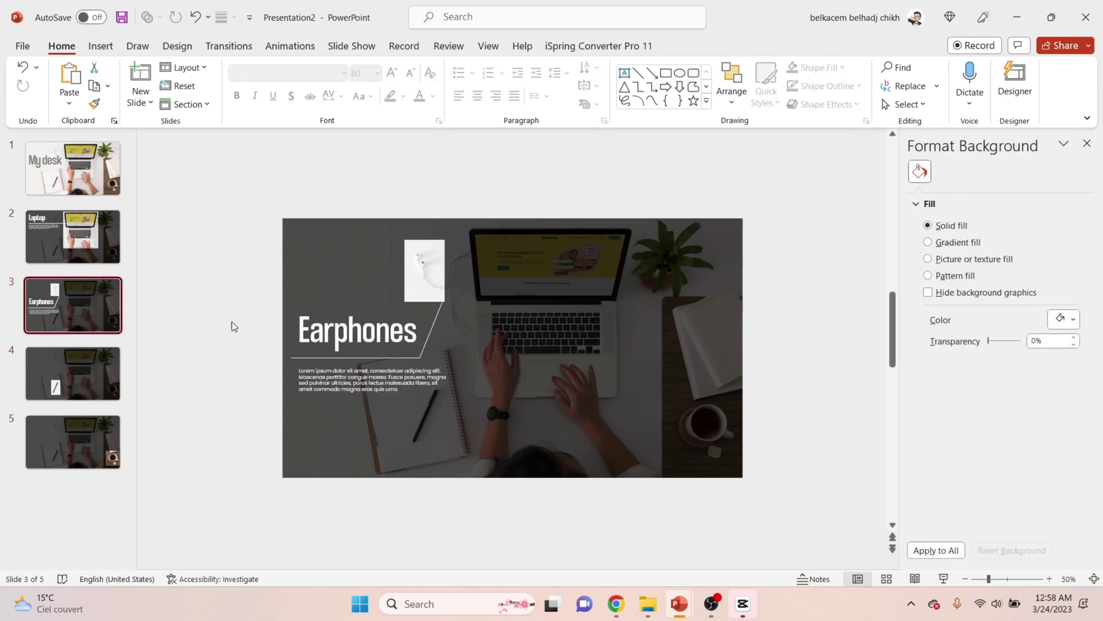
click(401, 339)
click(242, 233)
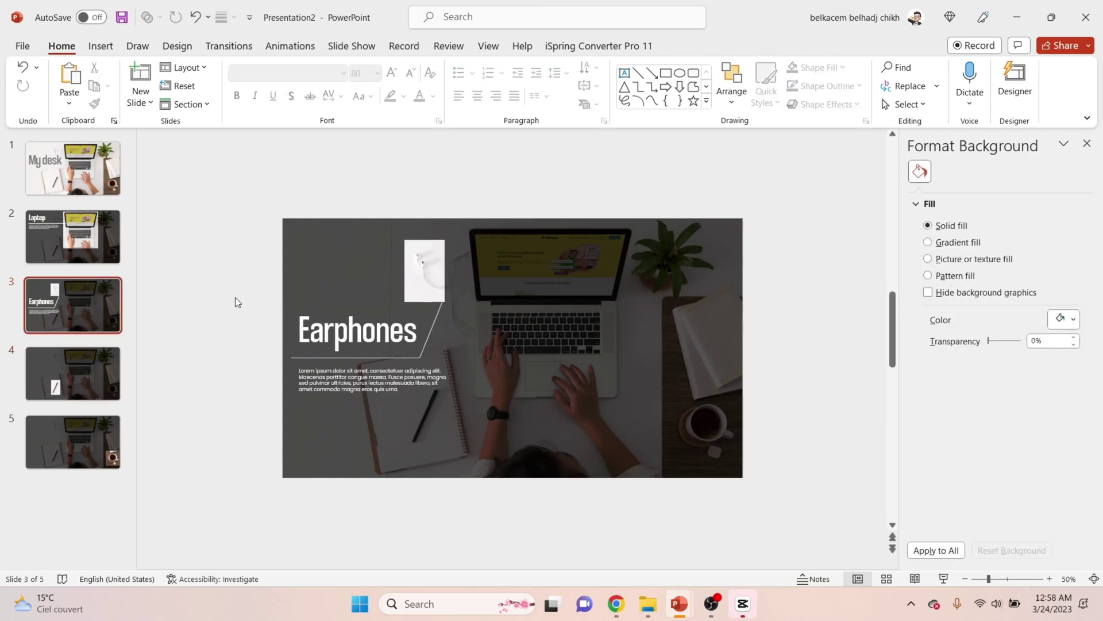
drag(236, 302, 468, 466)
key(ctrl+c)
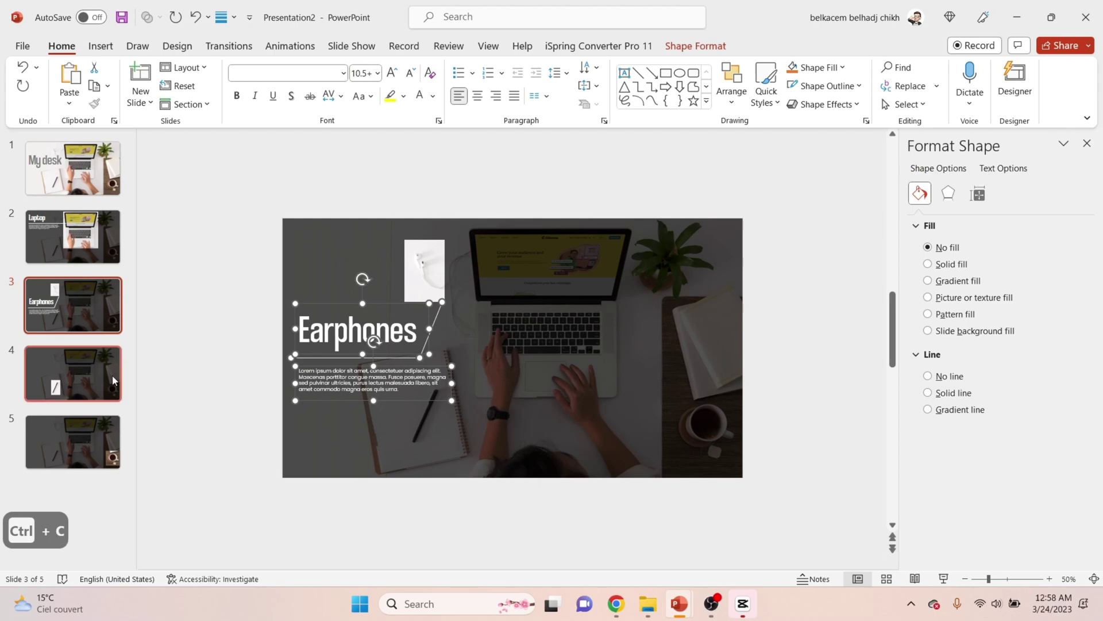
click(114, 380)
key(ctrl+v)
Step: Move the pasted title and paragraph higher and narrow the paragraph box
click(214, 328)
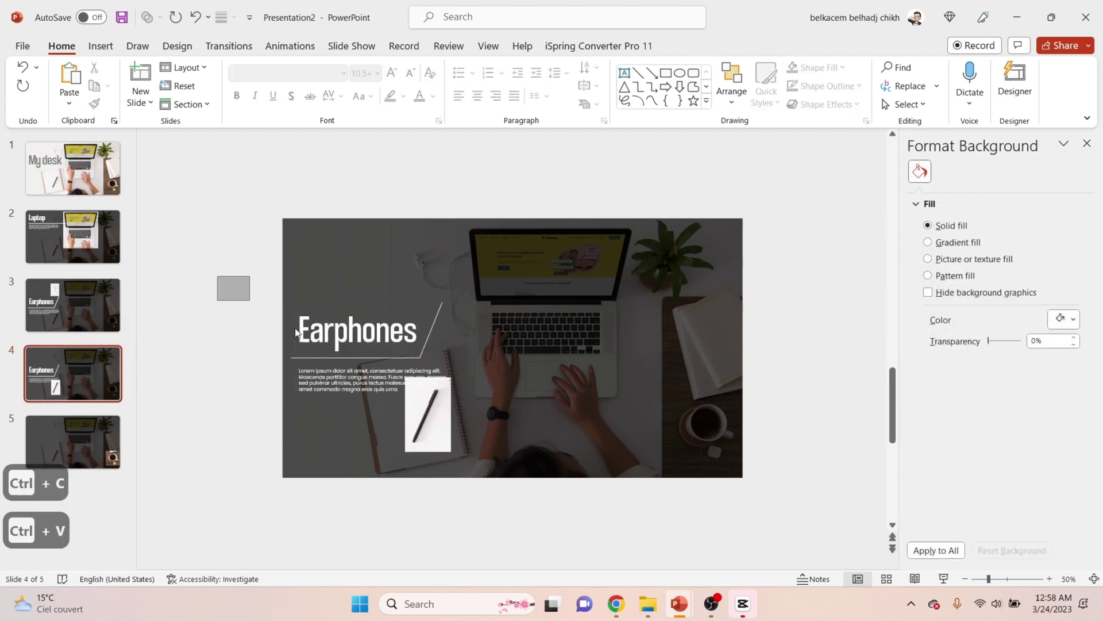
drag(218, 276, 459, 415)
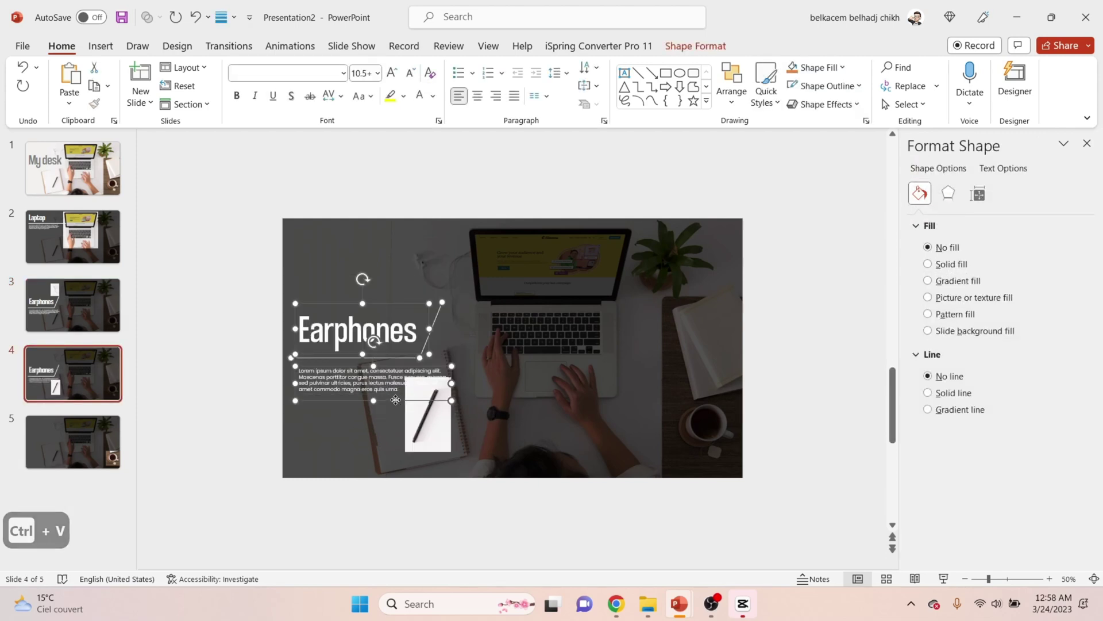
drag(396, 400, 395, 347)
click(493, 400)
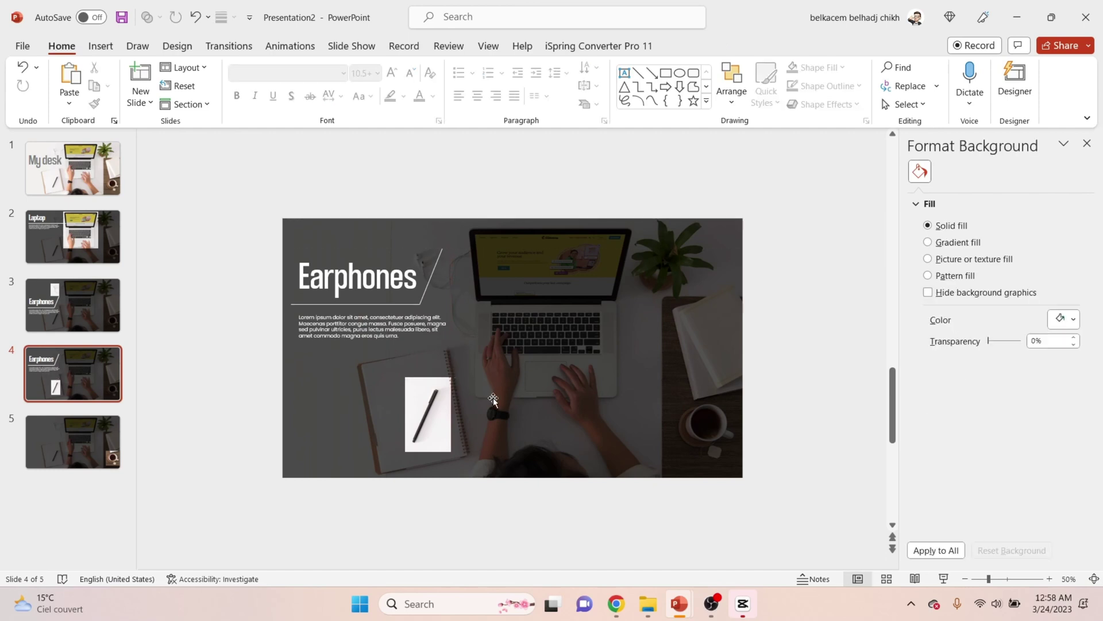
click(419, 331)
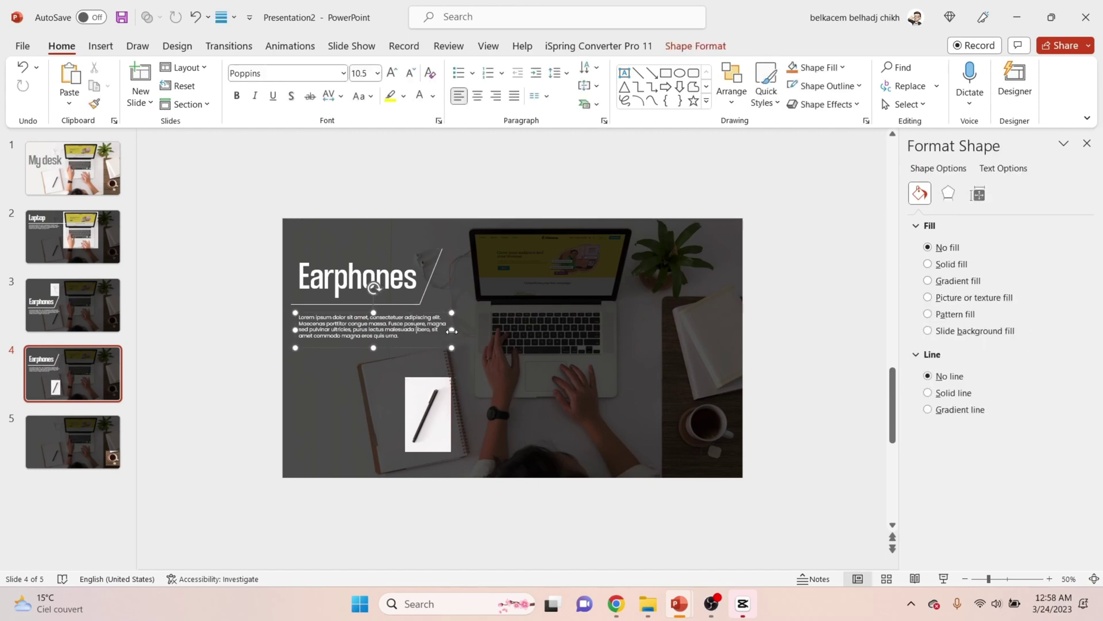
drag(452, 331, 406, 331)
Step: Reshape the slanted connector toward the pen photo and align the paragraph box to the guides
click(440, 255)
drag(443, 248, 443, 311)
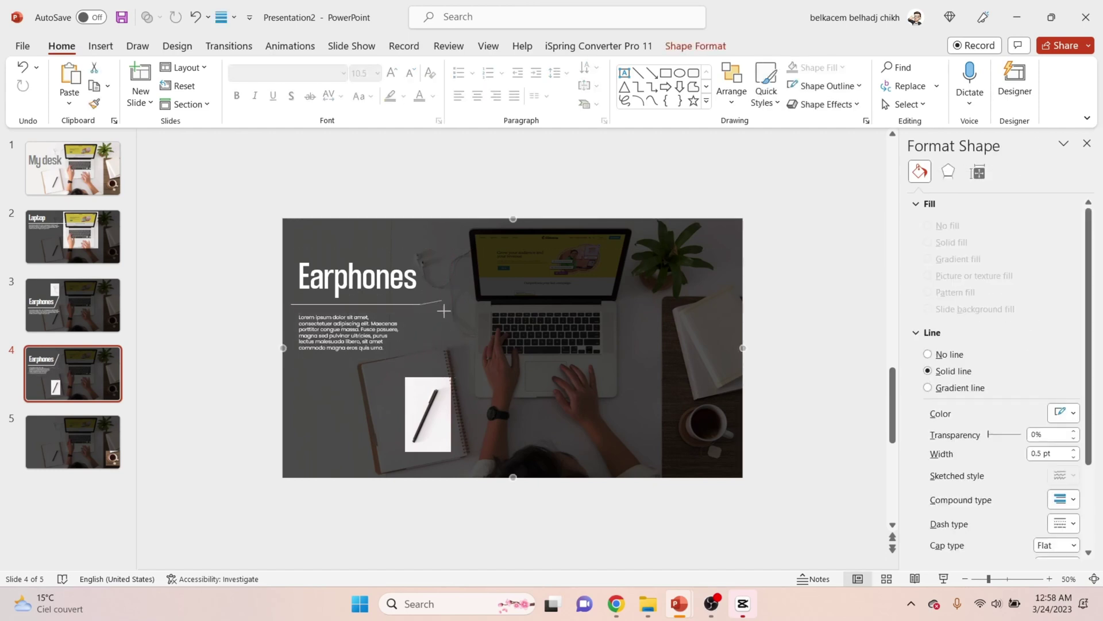
drag(437, 373, 381, 356)
click(382, 359)
ctrl+scroll(382, 356, up, 3)
drag(382, 316, 381, 320)
Step: Retype the slide 4 title as 'Pen'
click(340, 229)
double_click(340, 229)
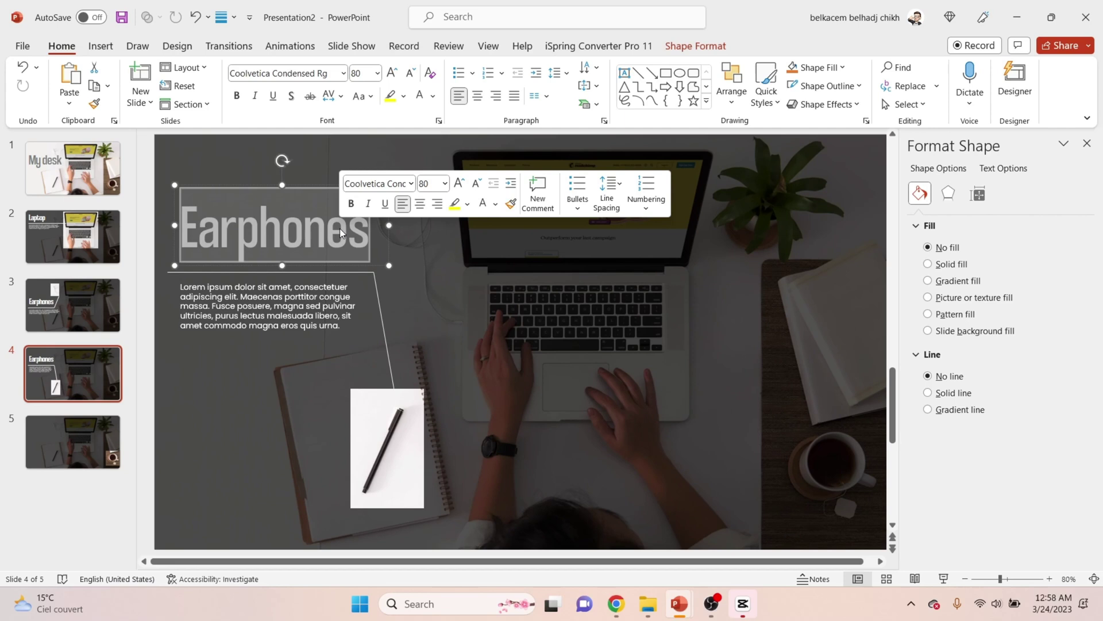
key(Caps_Lock)
text(P)
key(Caps_Lock)
text(en)
key(BackSpace)
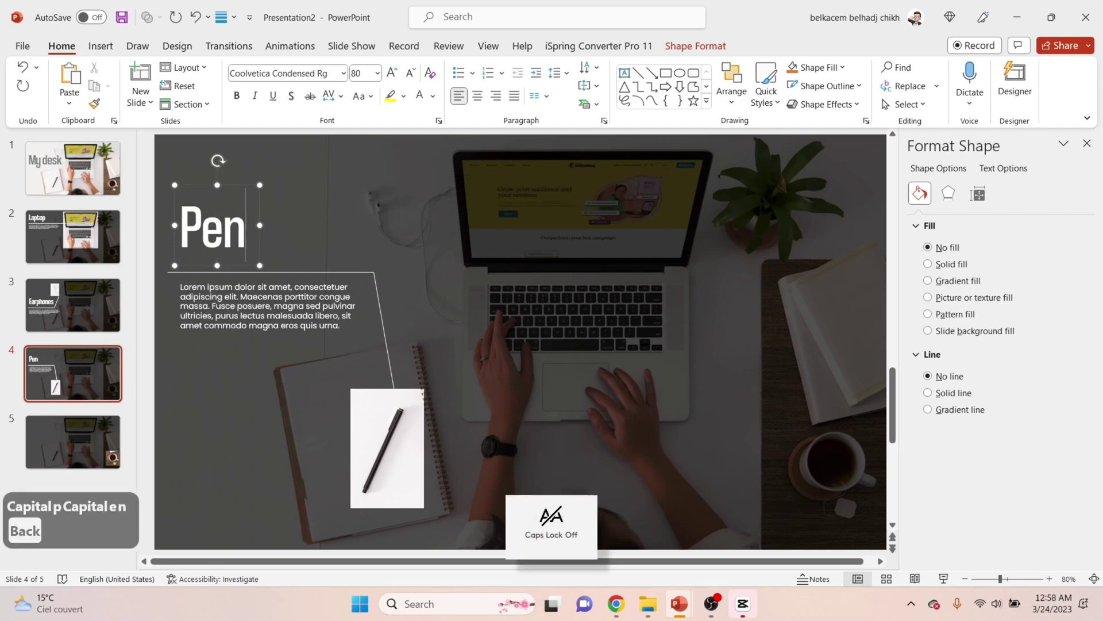
click(242, 272)
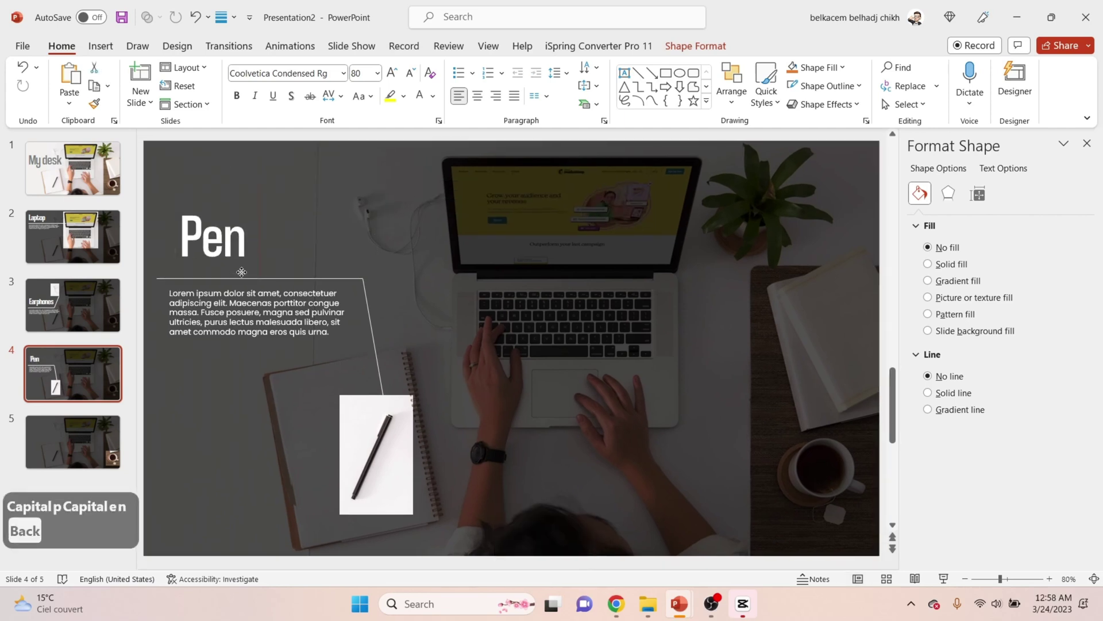
click(241, 273)
ctrl+scroll(332, 340, down, 3)
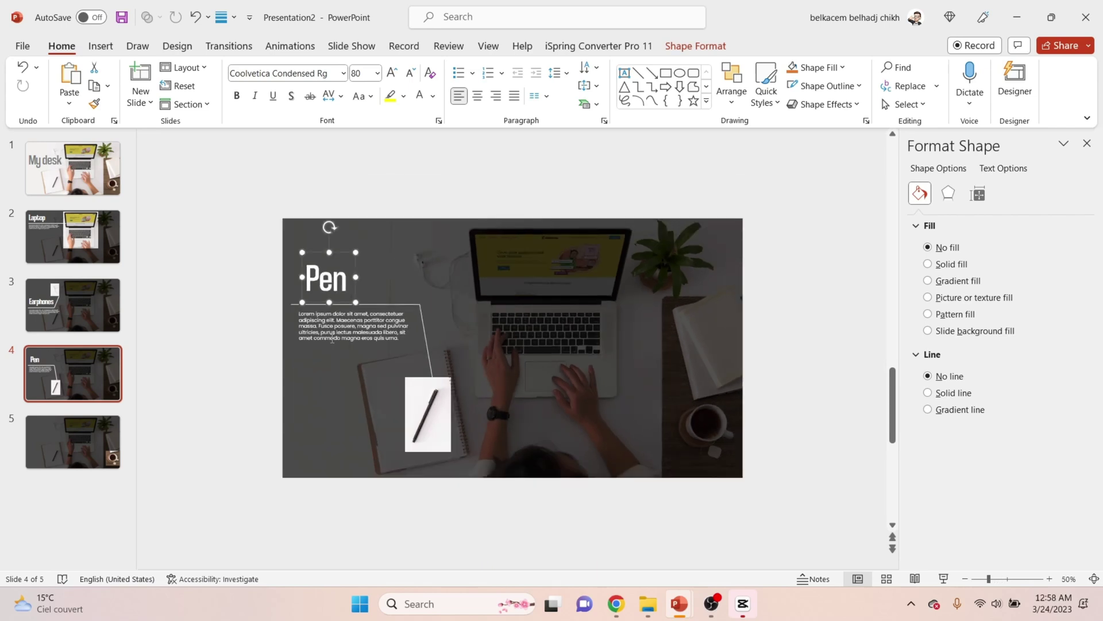
Step: Copy slide 4's title, paragraph and line onto slide 5, with the line beside the coffee cup
drag(247, 225, 456, 395)
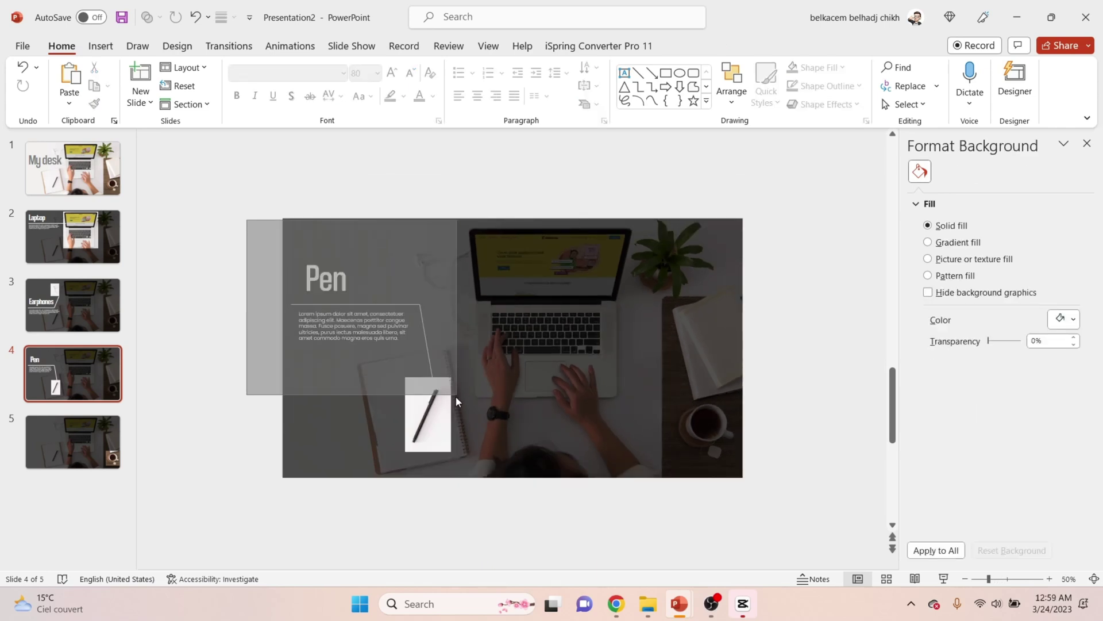
key(ctrl+c)
click(115, 462)
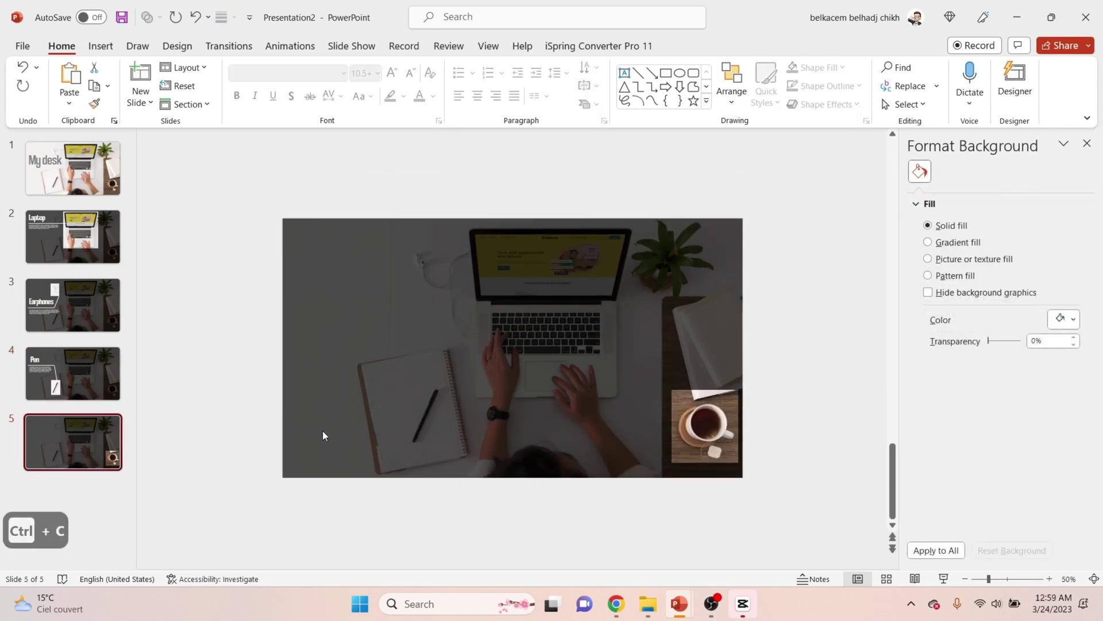
key(ctrl+v)
click(192, 333)
drag(405, 298, 652, 397)
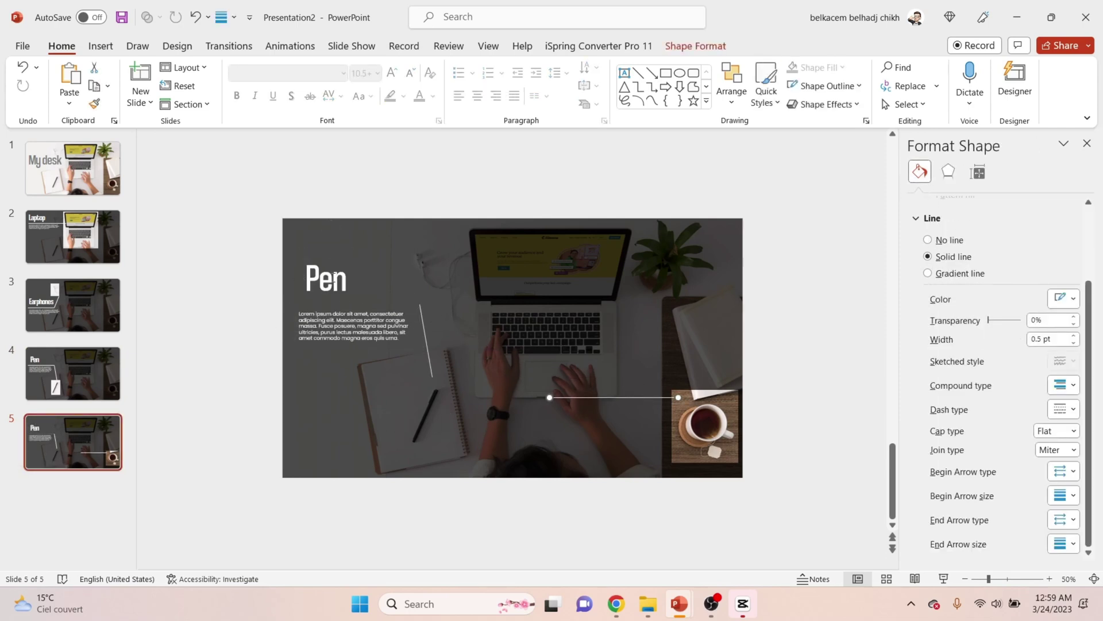
Step: Move the title above the line near the cup and retype it as 'coffee'
click(340, 305)
drag(340, 304, 583, 385)
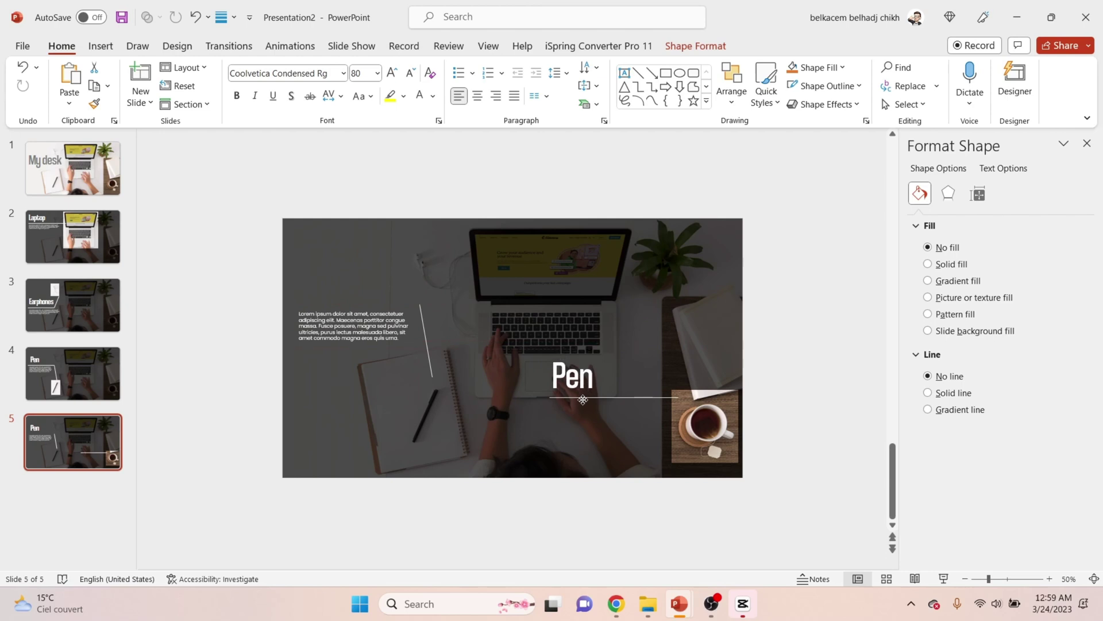
double_click(565, 372)
text(co)
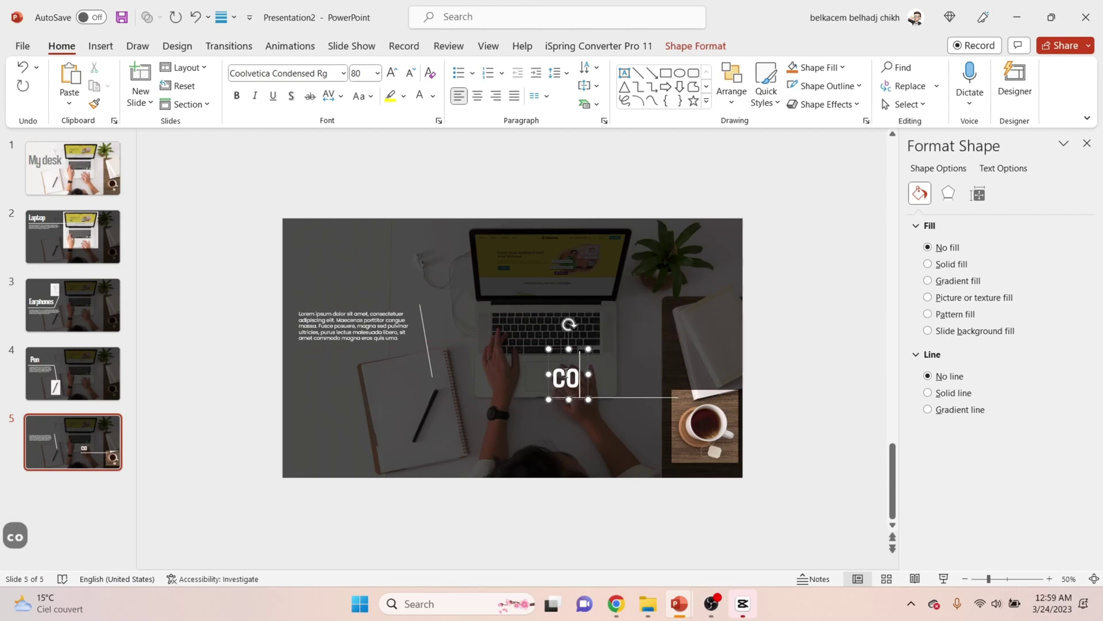
text(ffee)
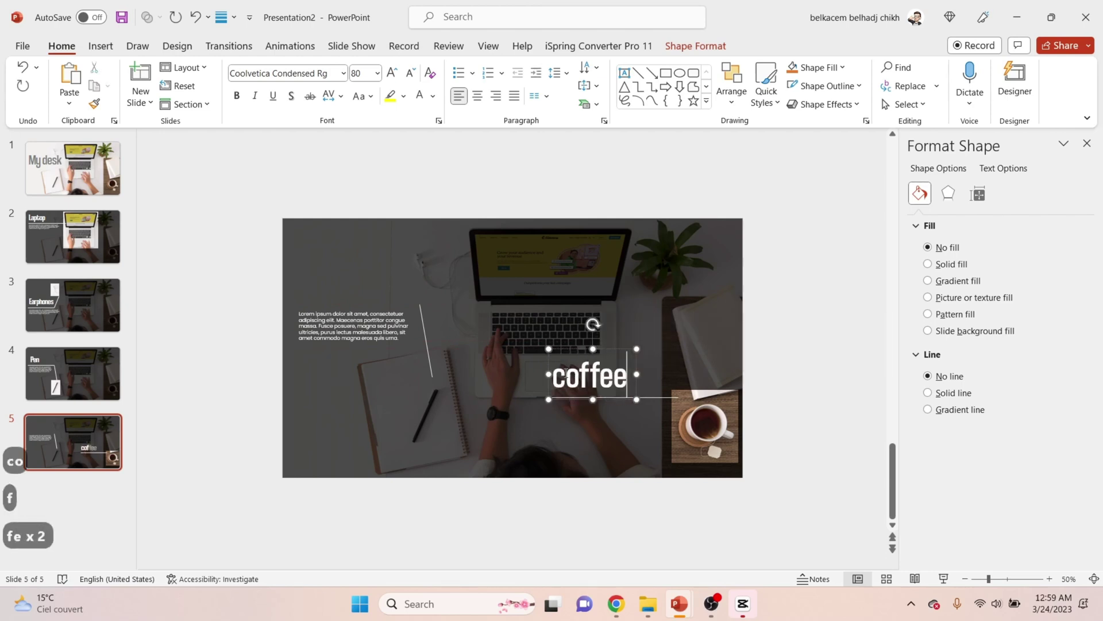
Step: Move the paragraph below the Coffee title, delete the leftover slanted line, and return to slide 1
click(369, 327)
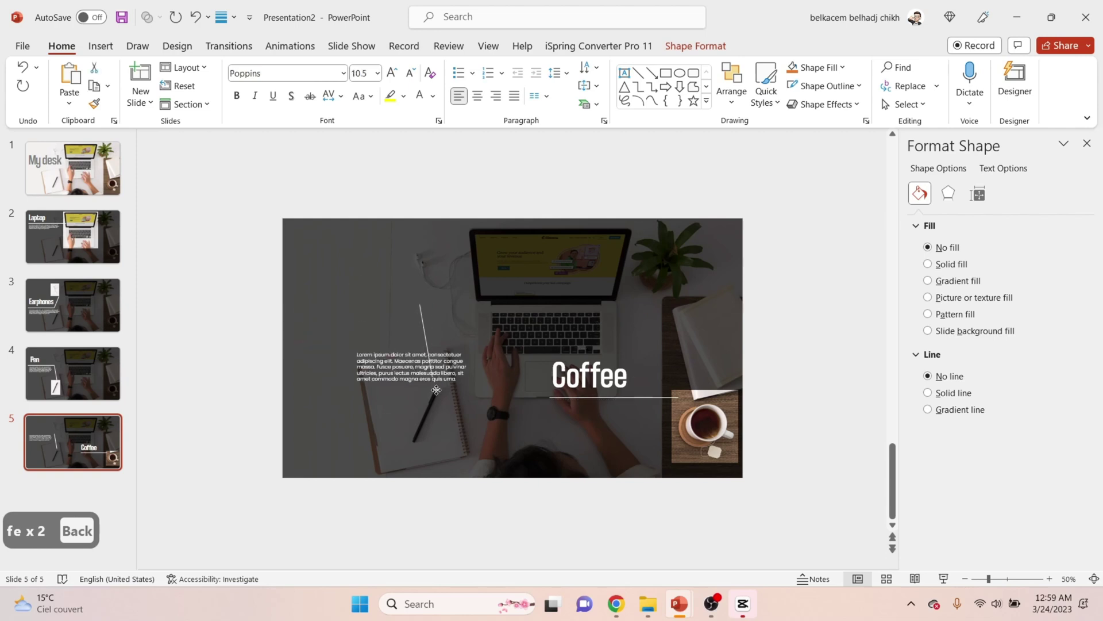
drag(370, 326, 623, 416)
click(428, 353)
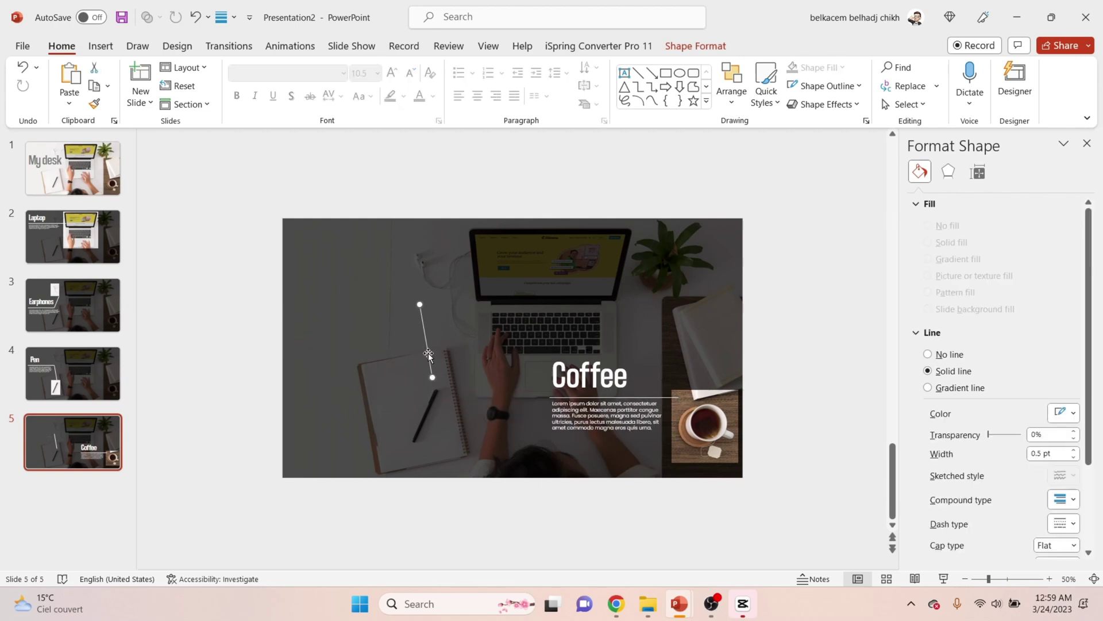
key(Delete)
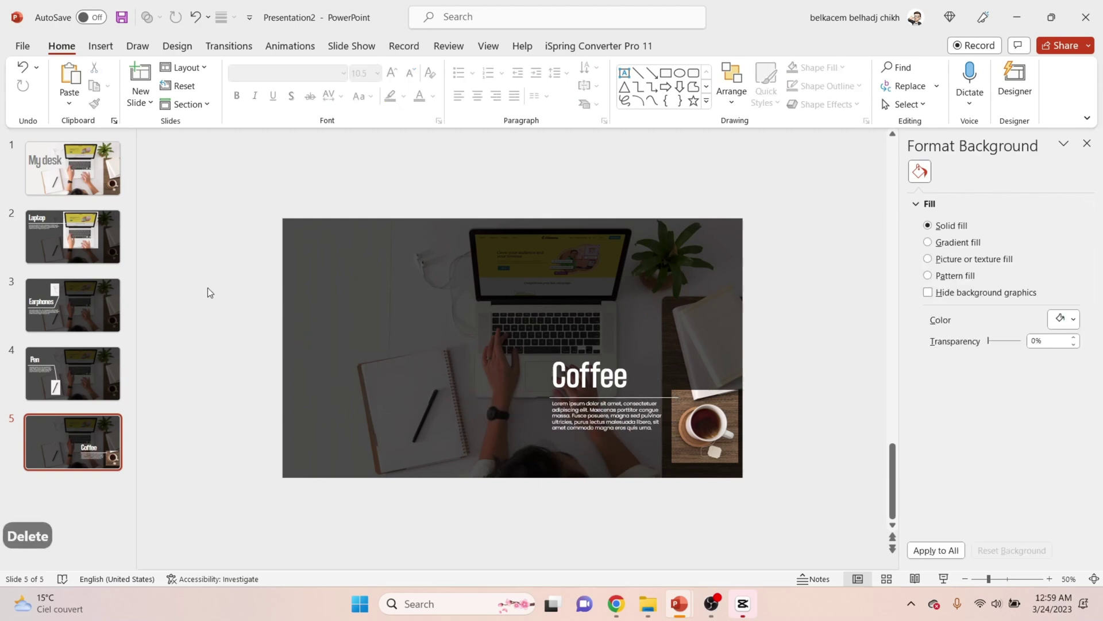
key(Home)
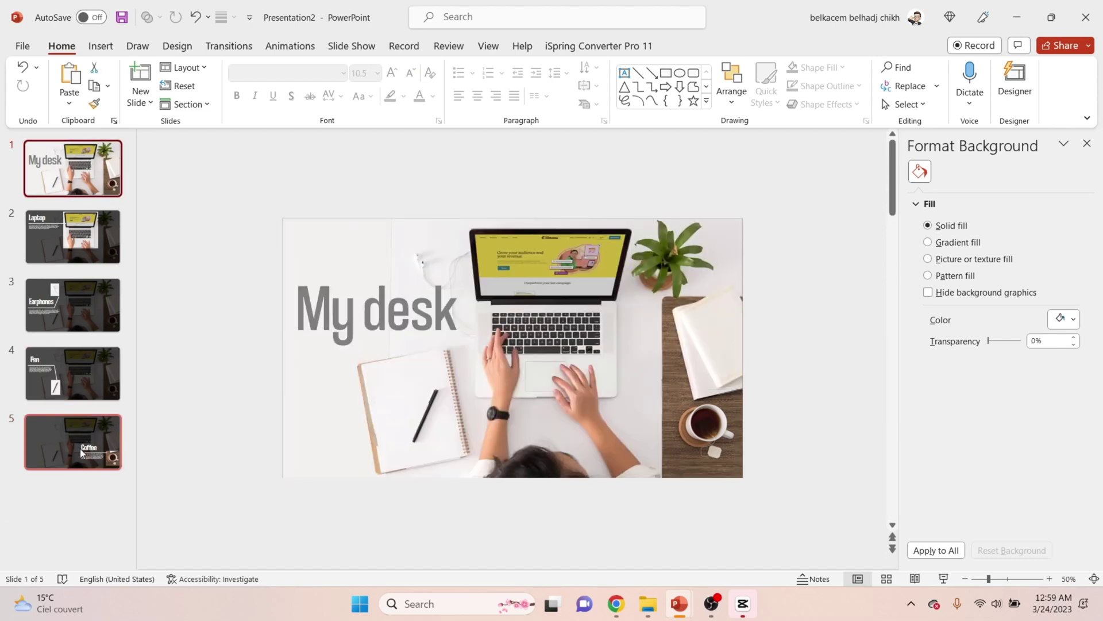
Step: Apply a Morph transition with 0.75-second duration to all five slides
shift+click(80, 448)
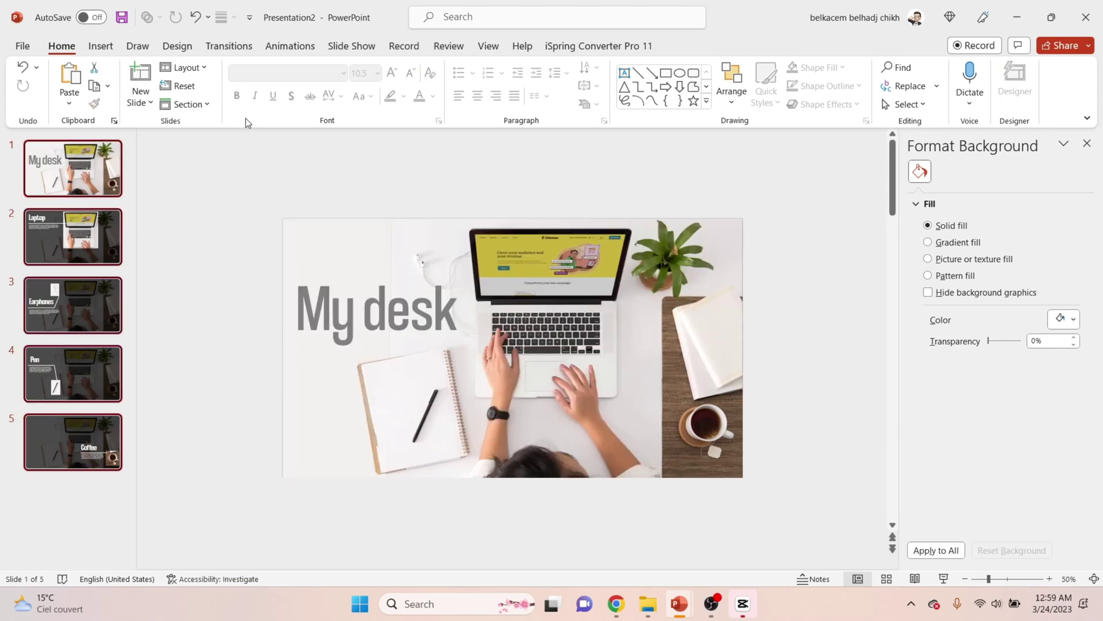
click(229, 46)
click(148, 85)
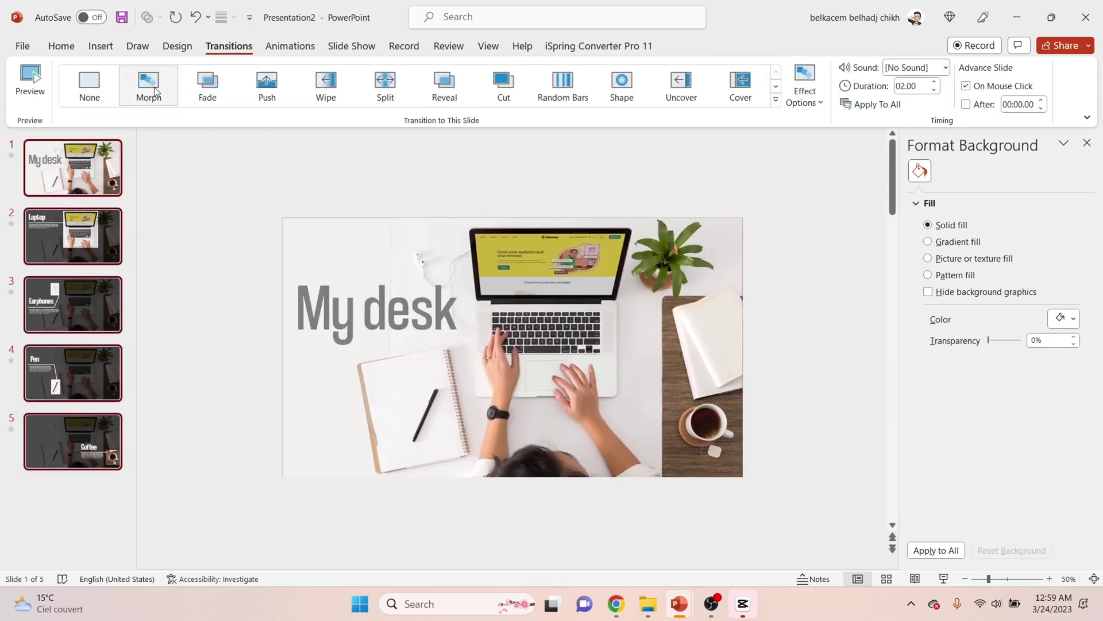
click(935, 90)
click(934, 90)
Step: Duplicate the My desk slide and move the copy to the end of the deck
click(110, 175)
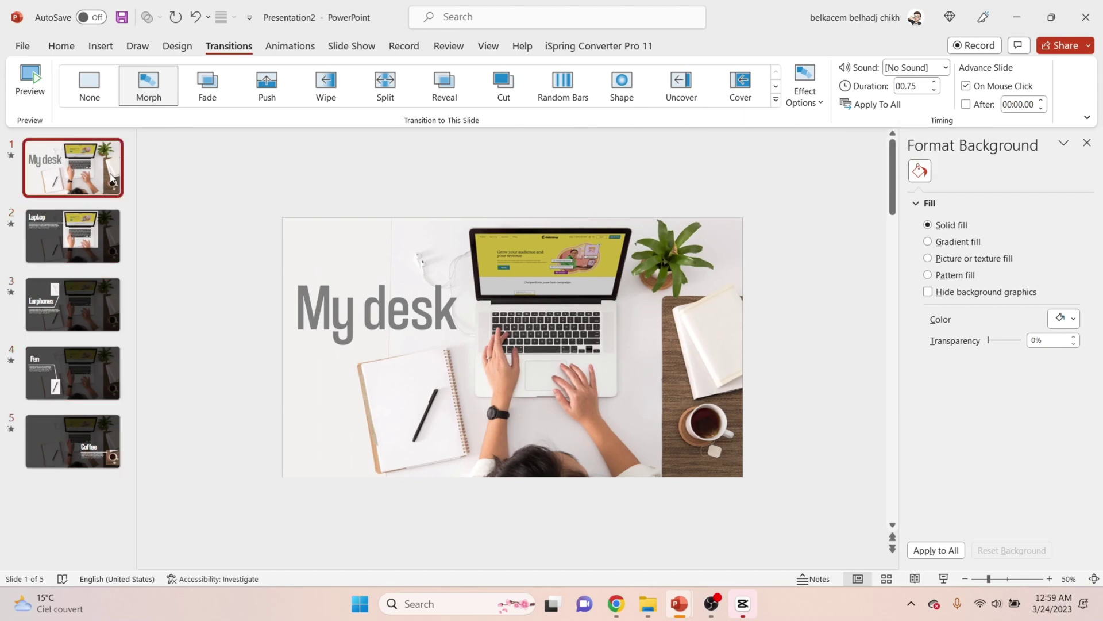
key(ctrl+d)
drag(86, 236, 96, 526)
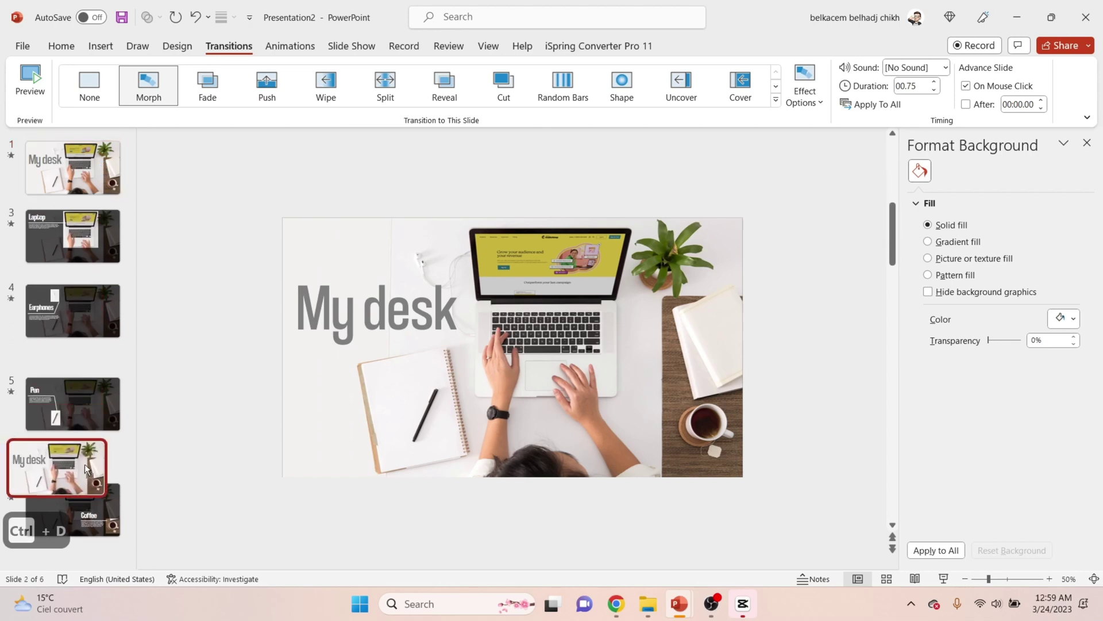
Step: Play the slideshow through Laptop, Earphones, Pen and Coffee to the closing My desk slide
click(943, 579)
click(1078, 270)
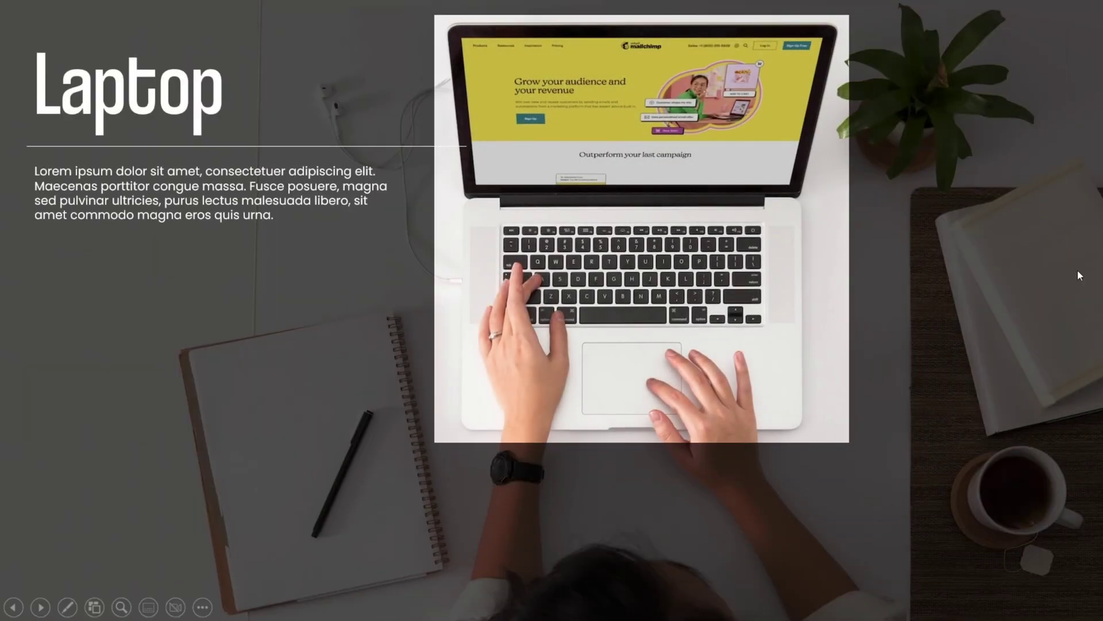
click(1078, 271)
click(1077, 270)
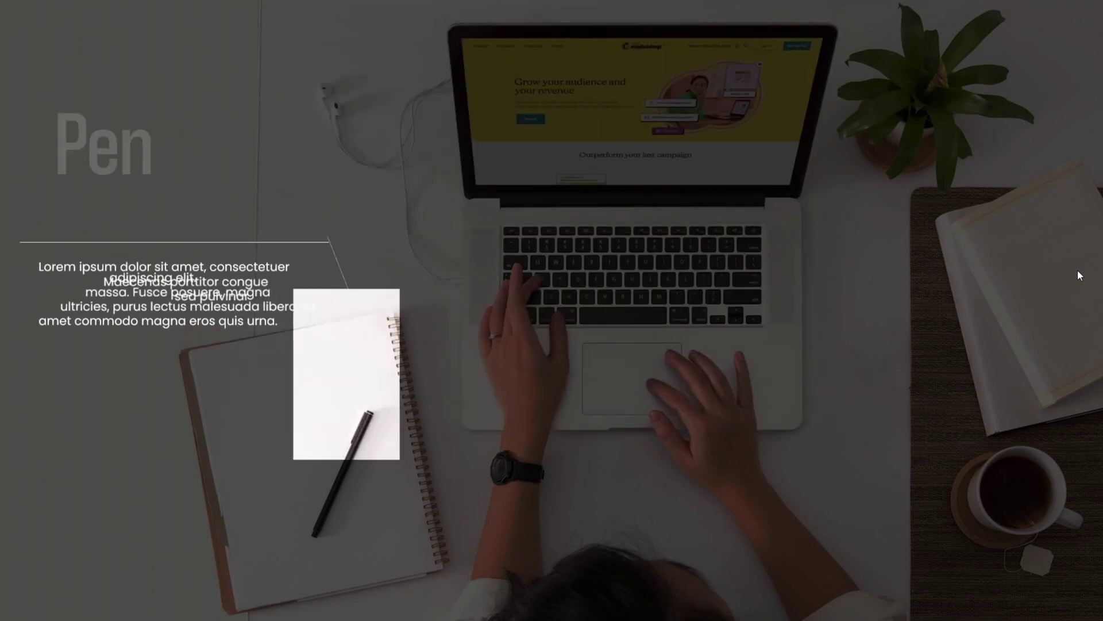
click(1077, 270)
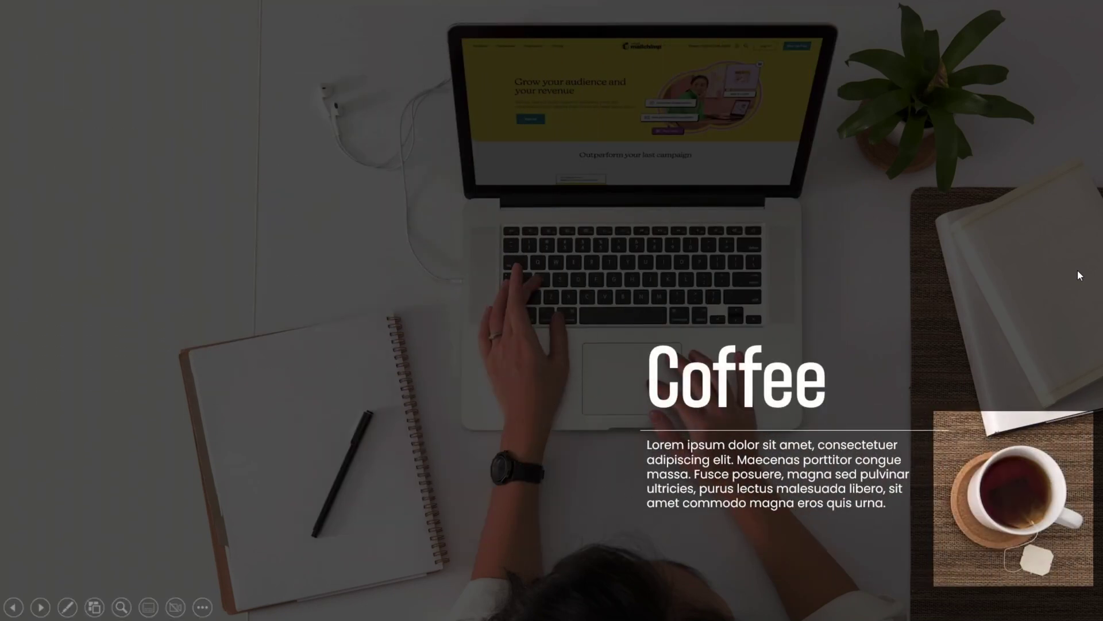
click(1078, 270)
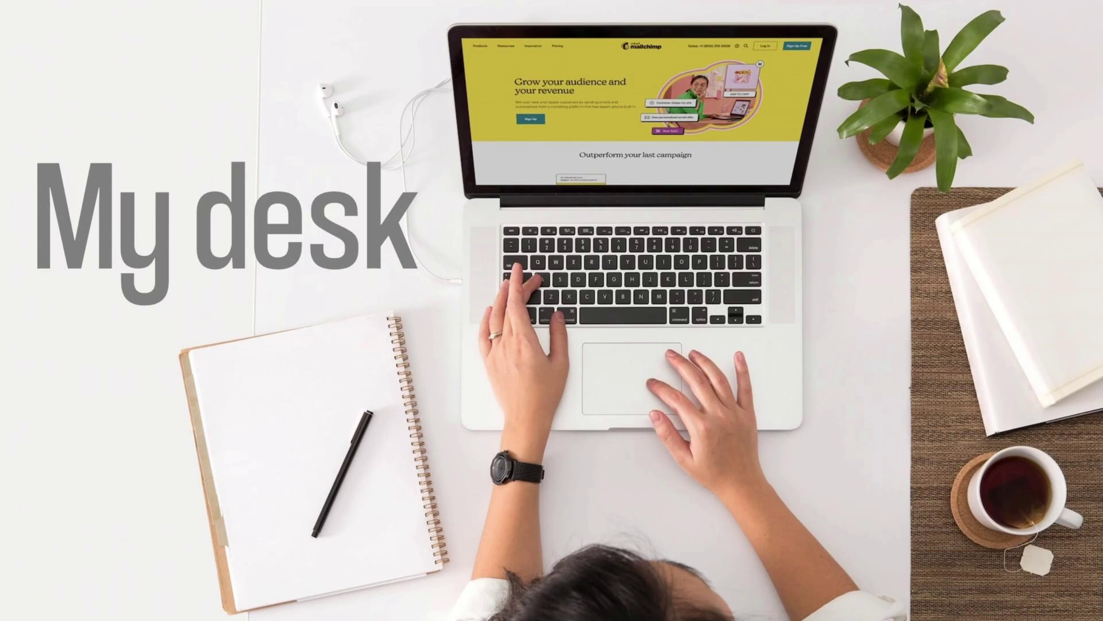